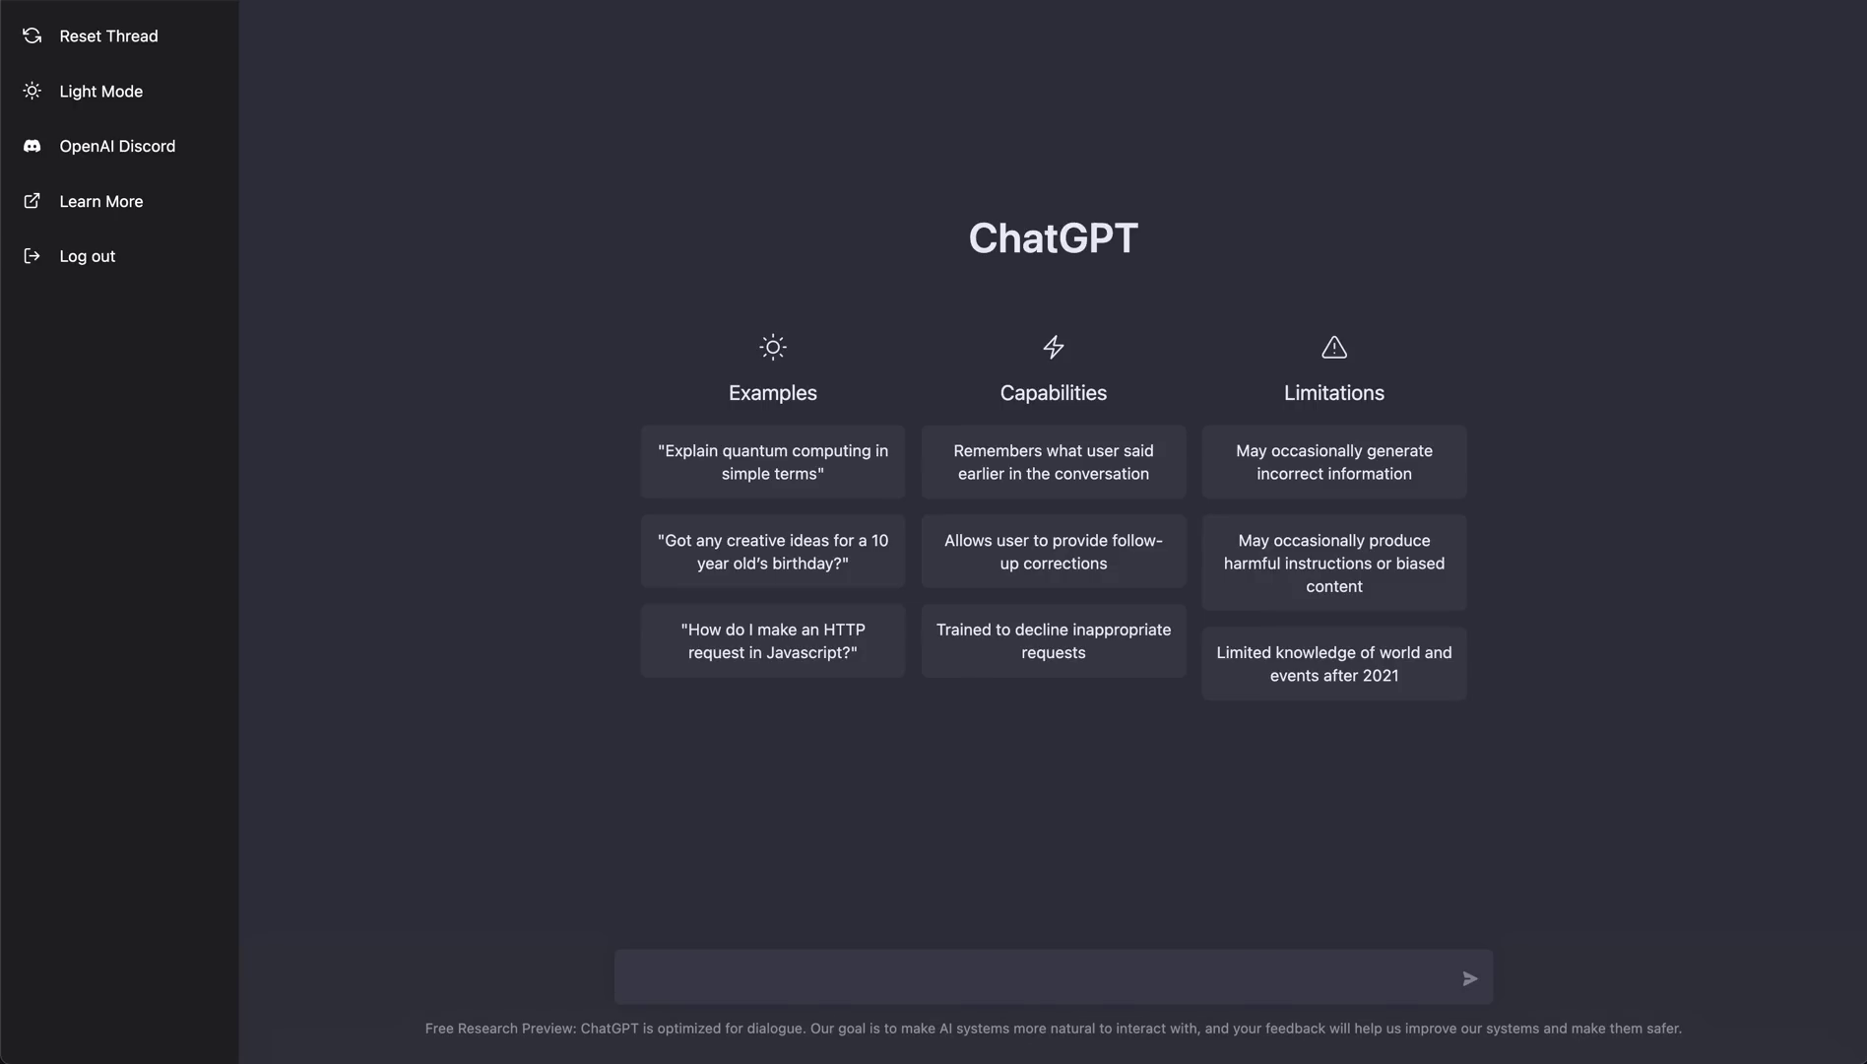
Ask ChatGPT to email the boss about being out next Friday for a family event
{"action": "type", "text": "Send an email "}
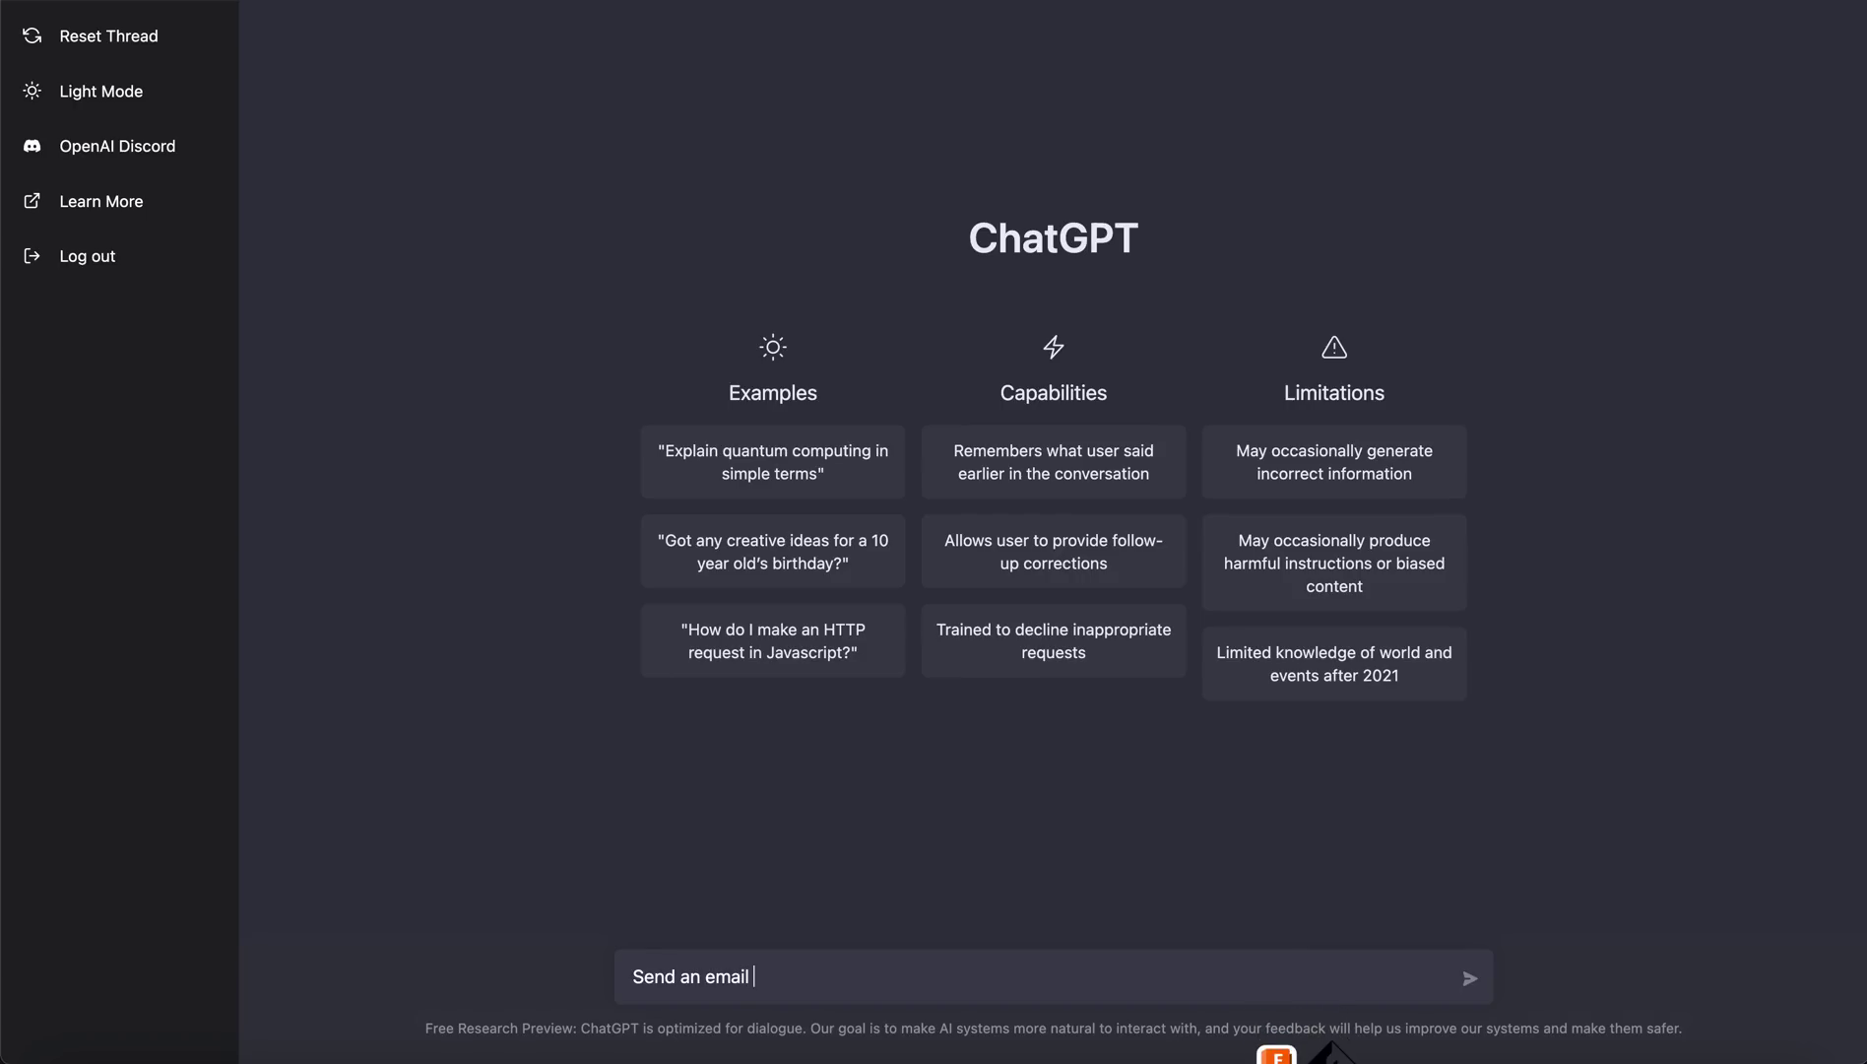
{"action": "type", "text": "to my boss "}
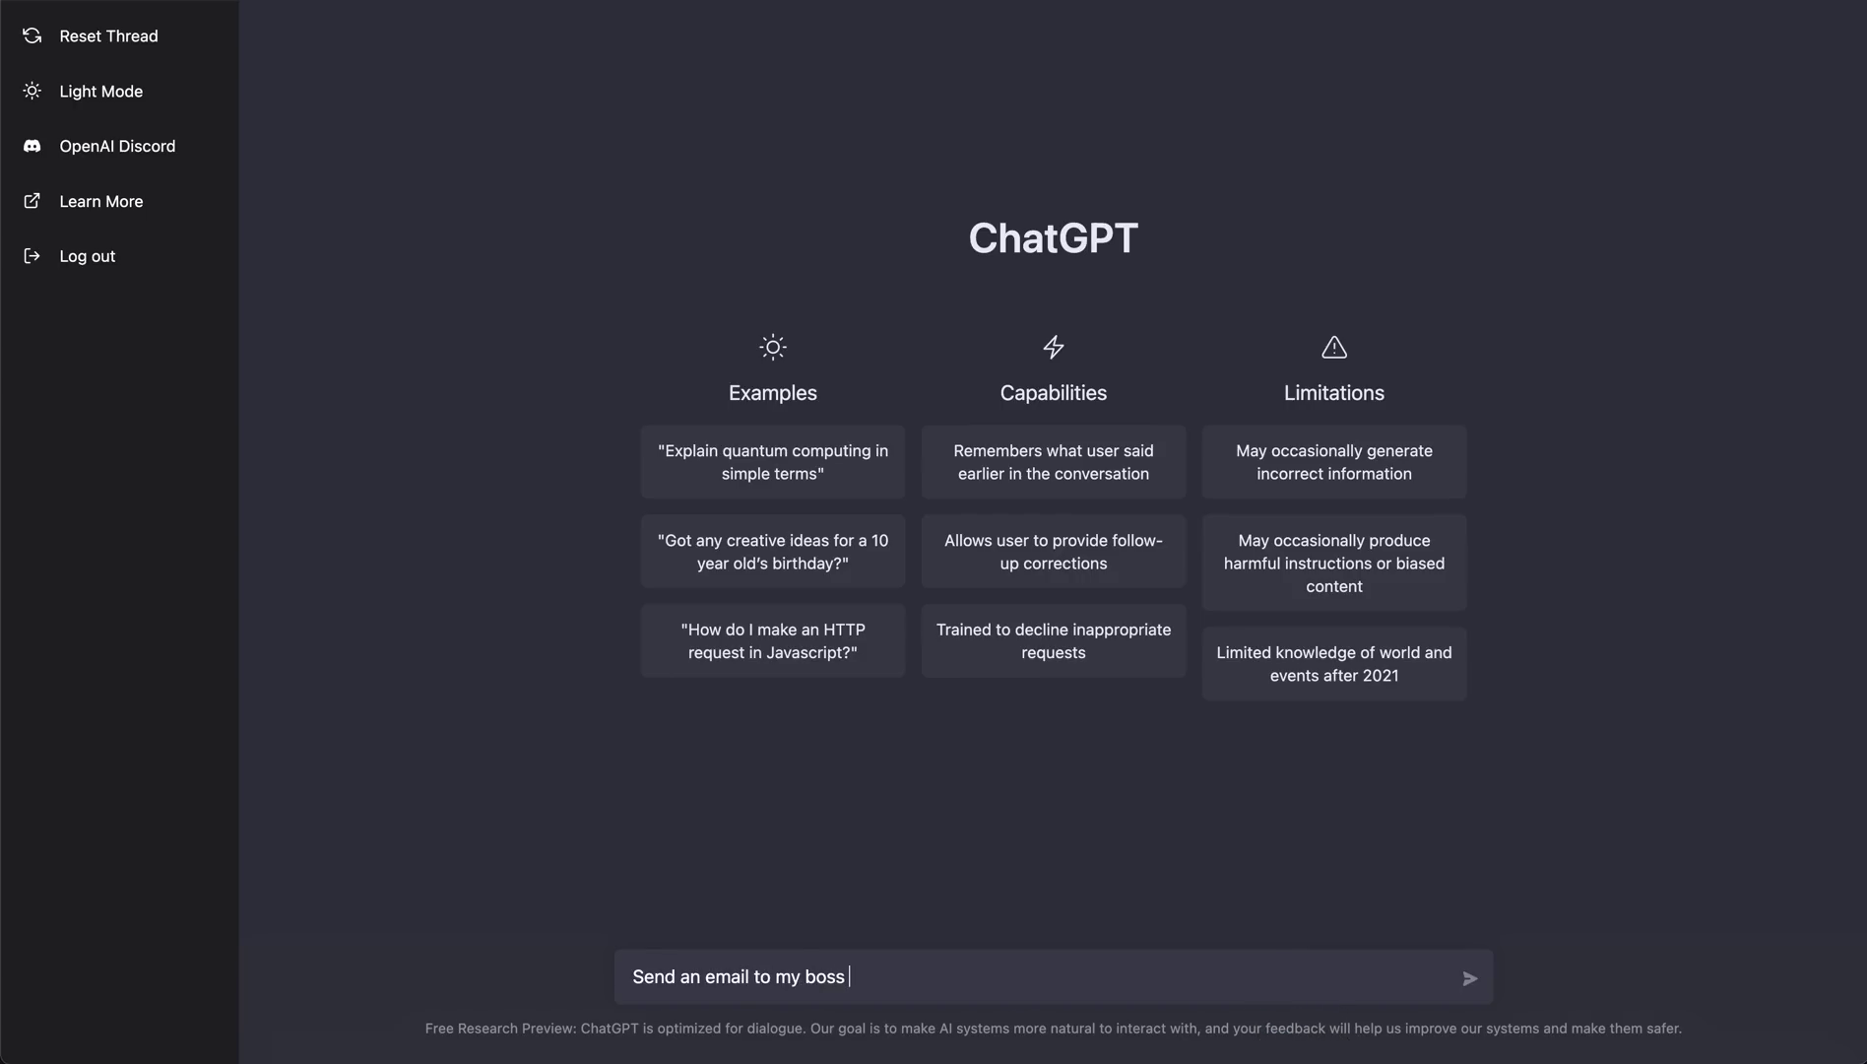
{"action": "type", "text": "that I will be out nex"}
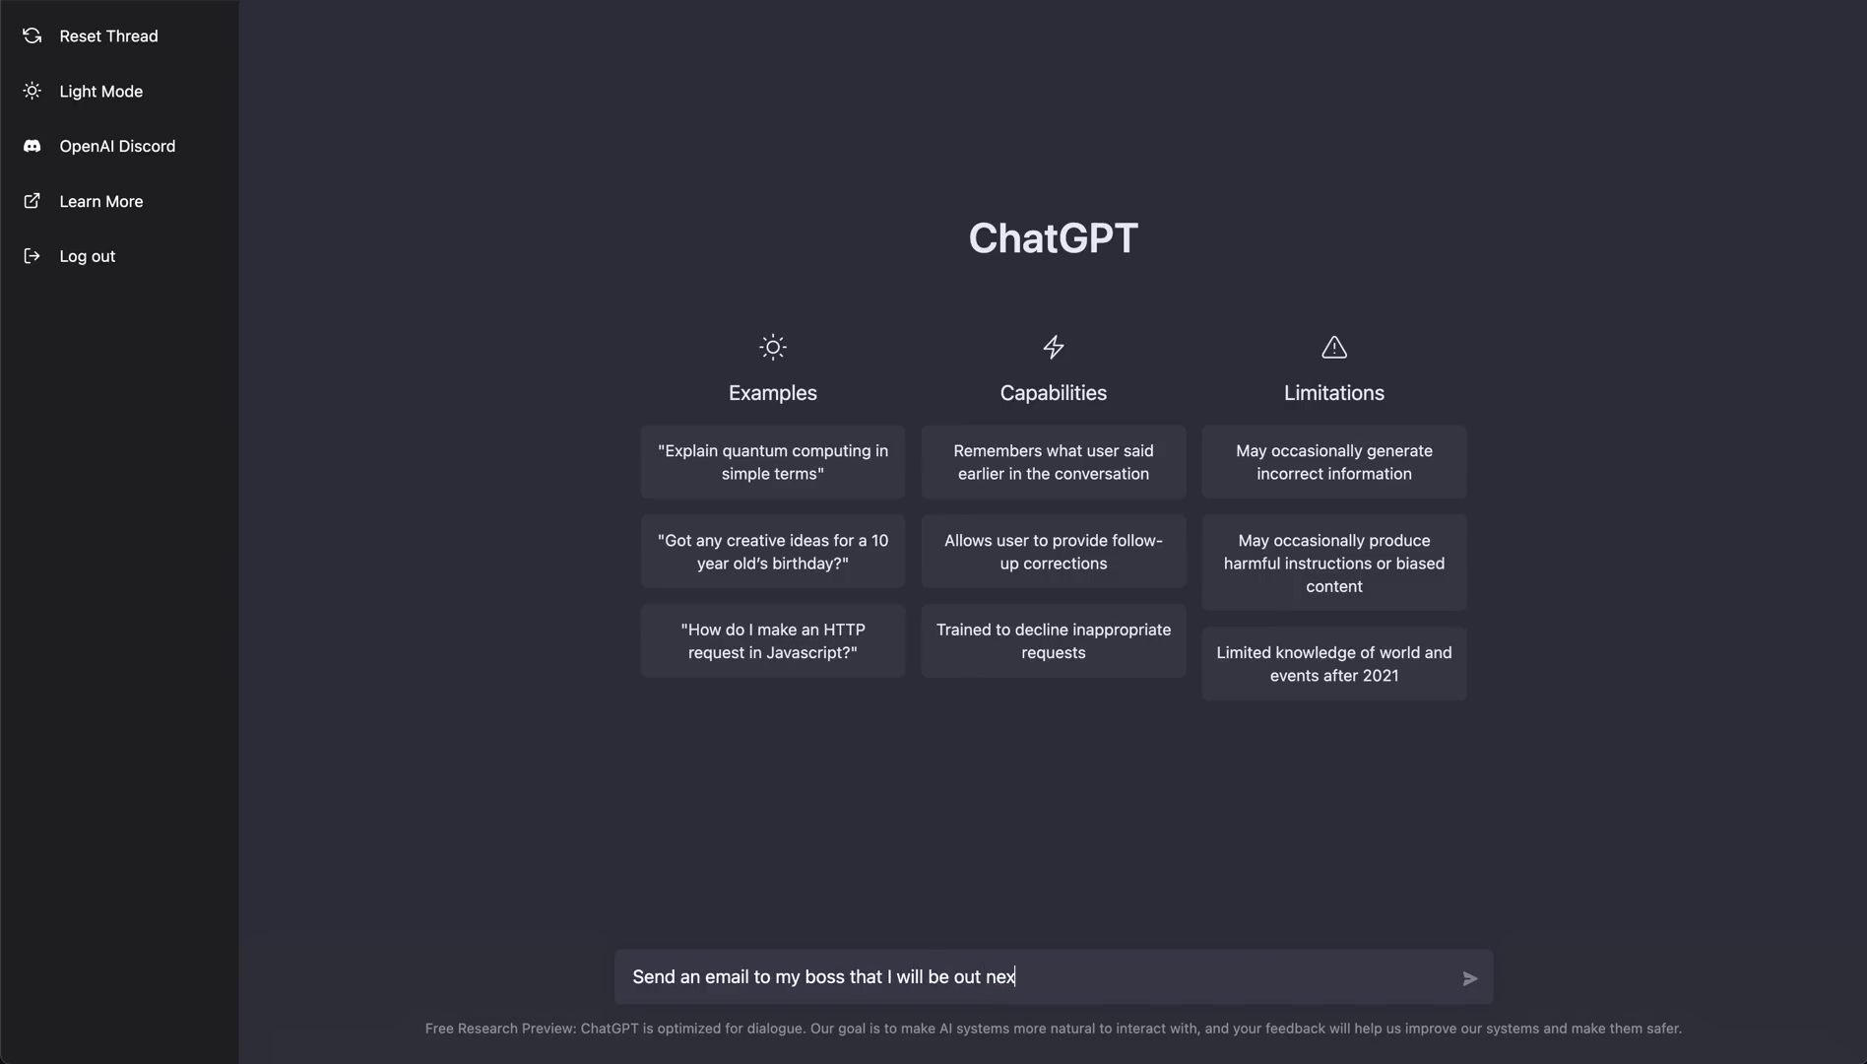
{"action": "type", "text": "t Friday due to a family event"}
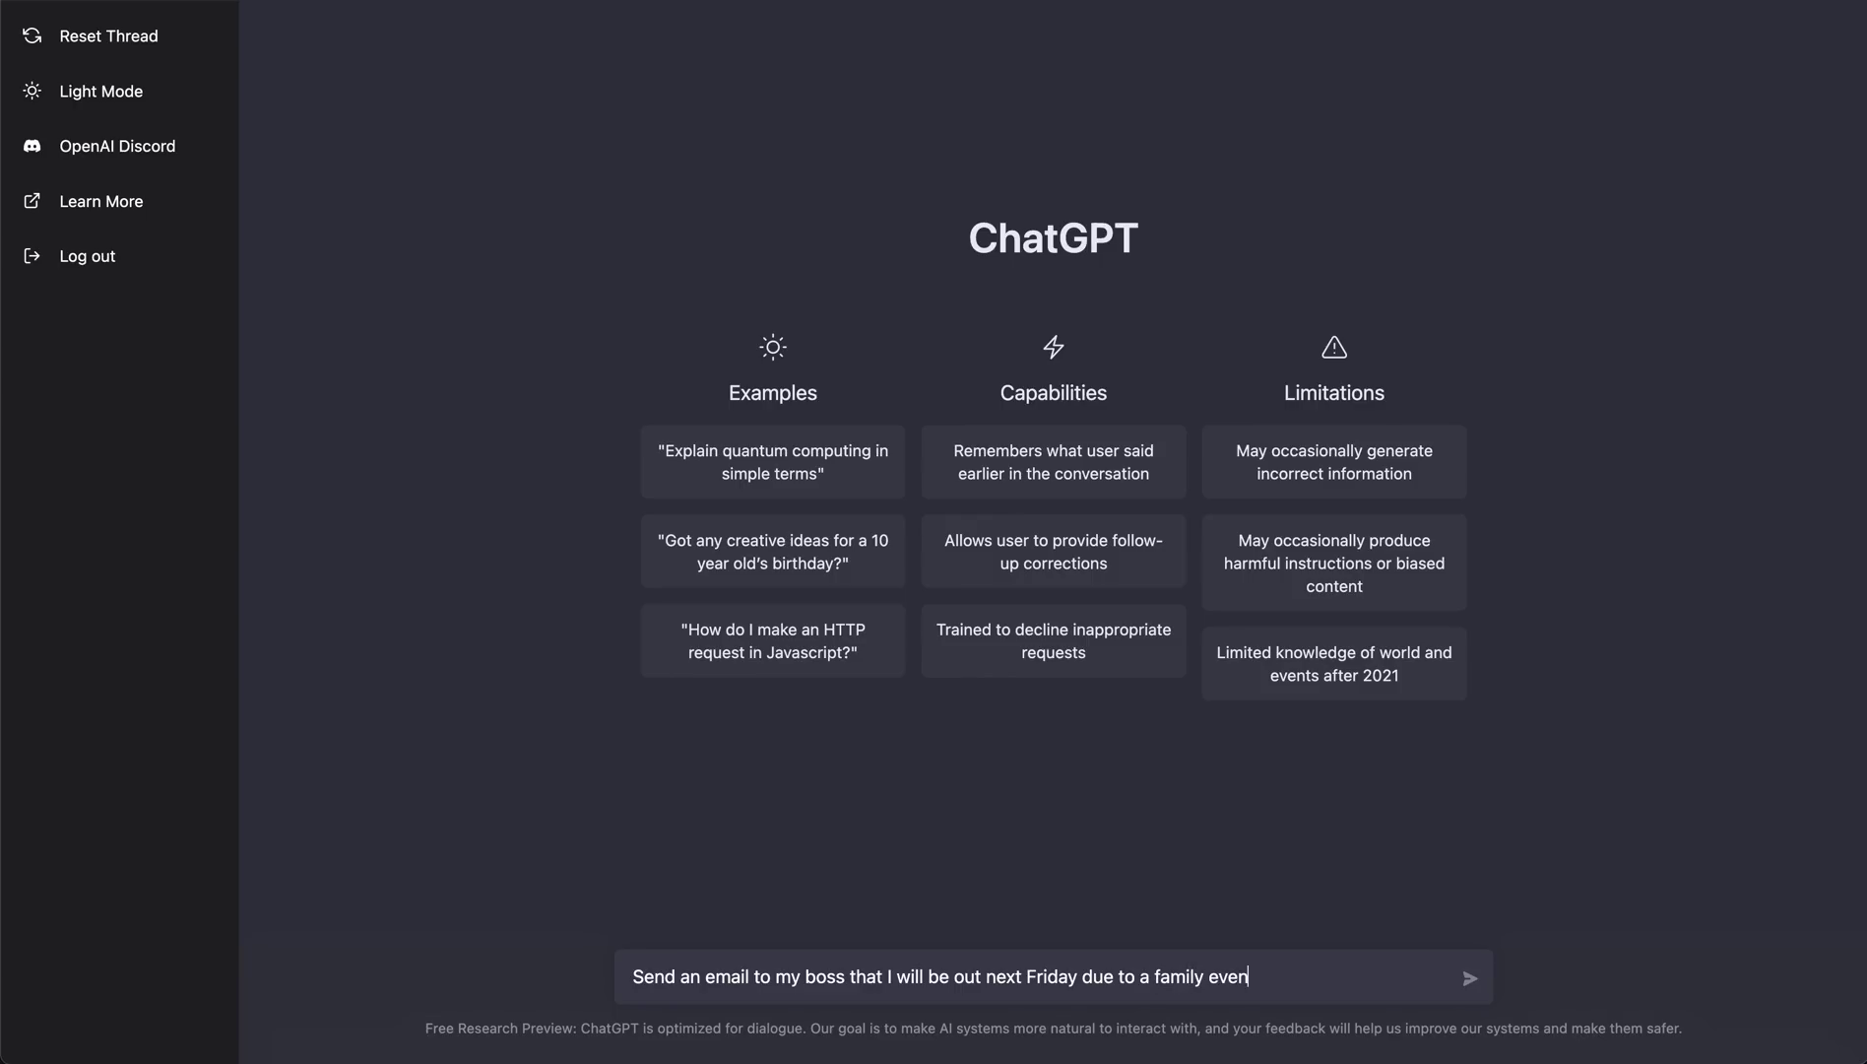
{"action": "key", "text": "Return"}
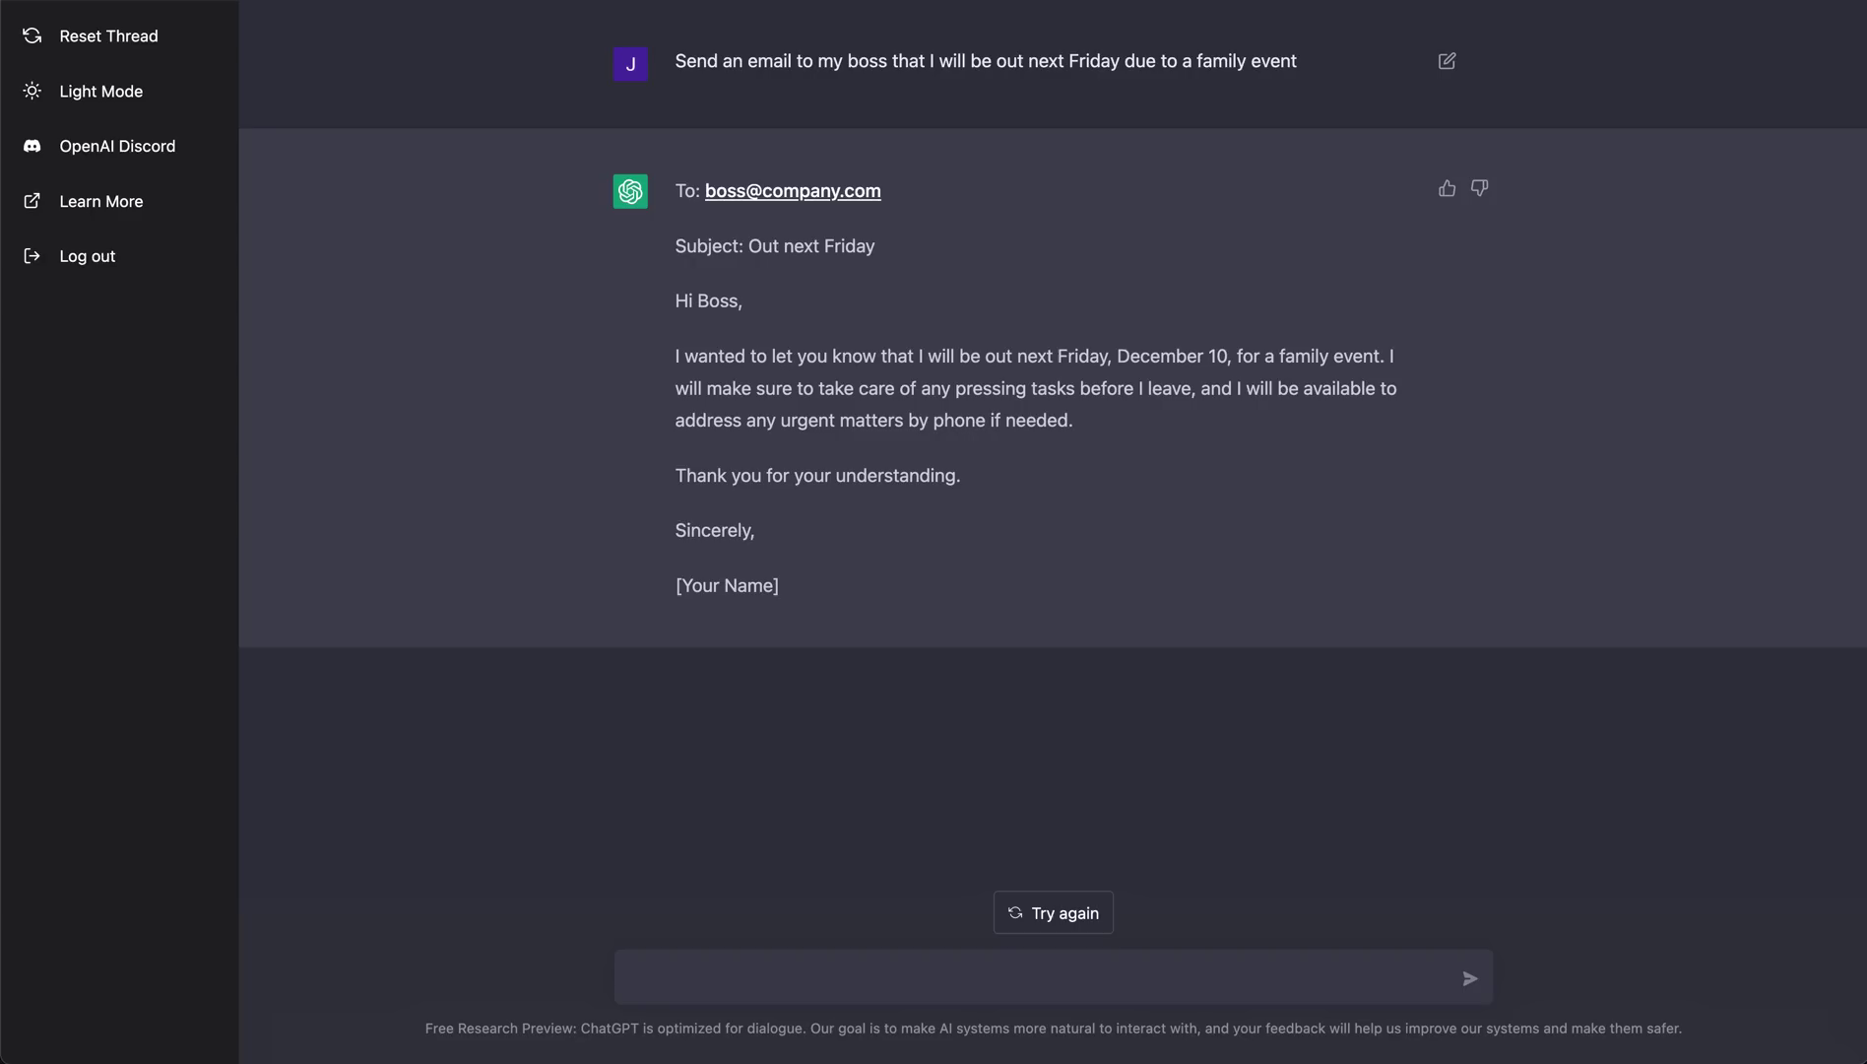
Send the follow-up 'Hey can you tweak that email to only be one sentence'
{"action": "type", "text": "HEy"}
{"action": "key", "text": "BackSpace"}
{"action": "key", "text": "BackSpace"}
{"action": "type", "text": "ey can you tweek that email to"}
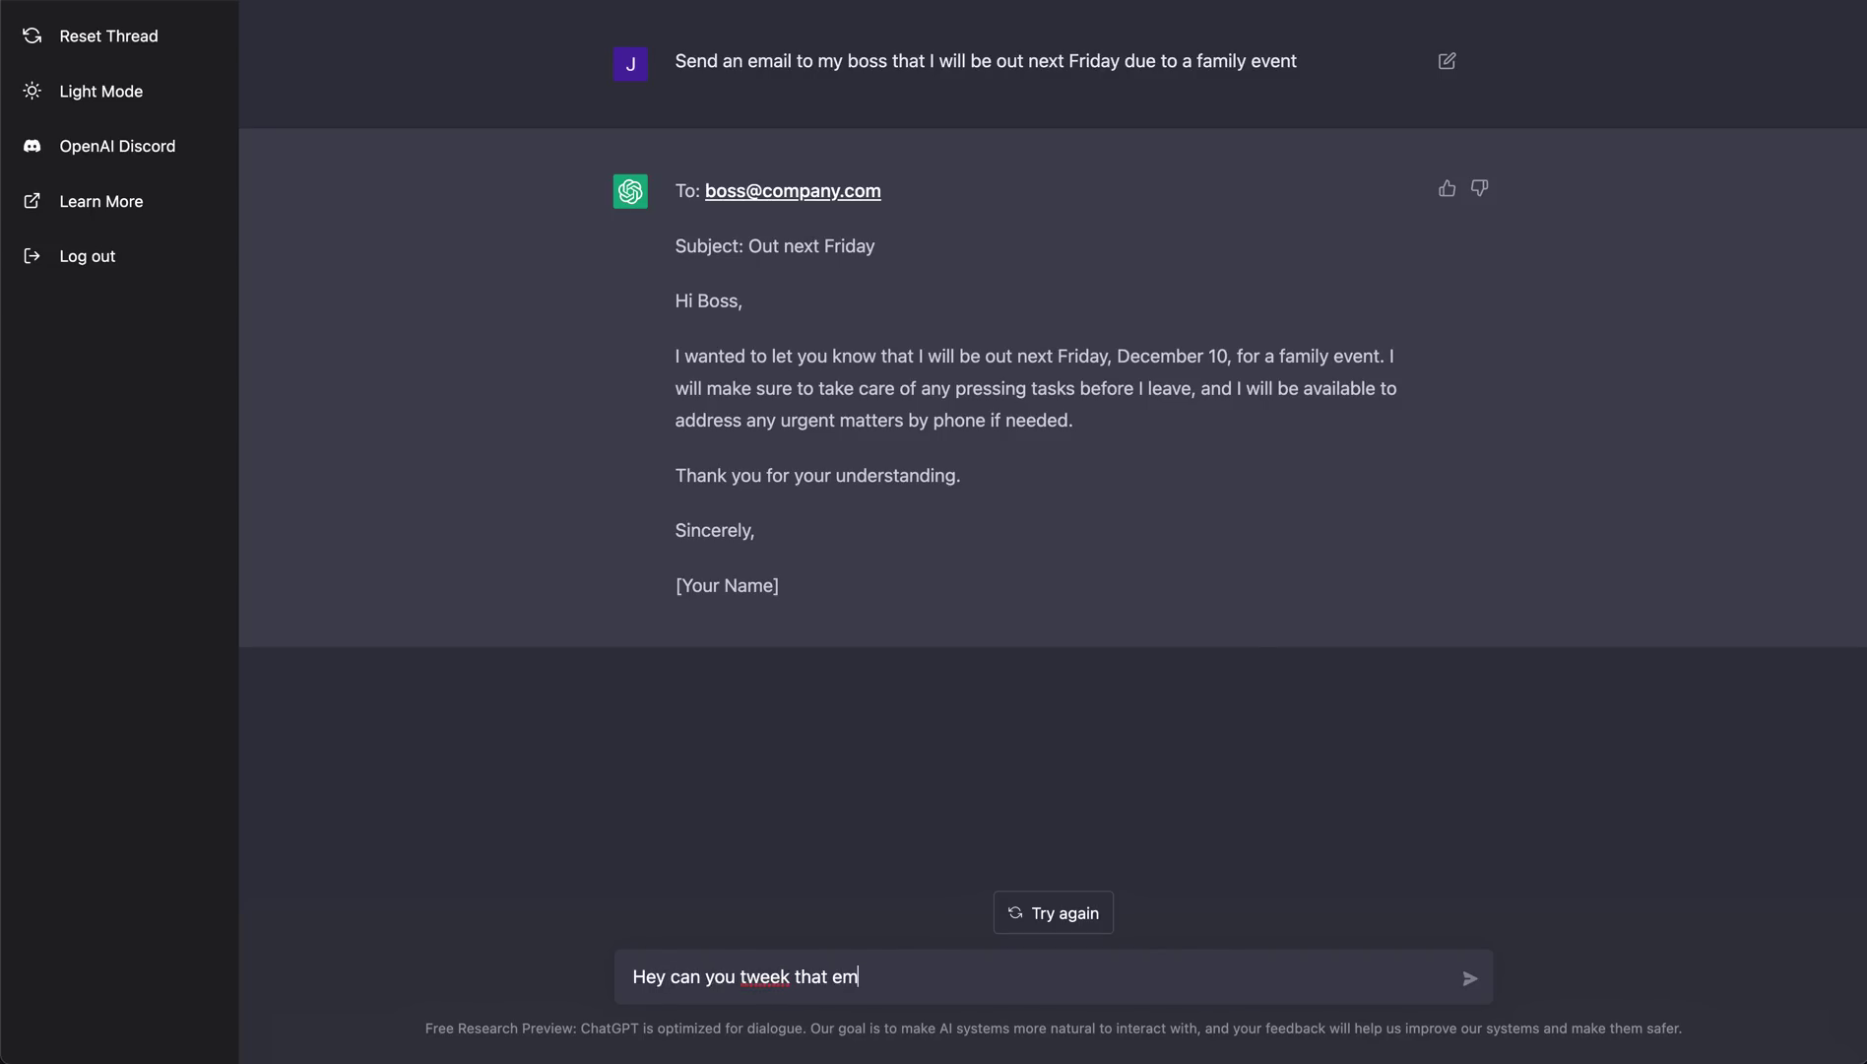
{"action": "type", "text": " only bel"}
{"action": "key", "text": "BackSpace"}
{"action": "key", "text": "BackSpace"}
{"action": "type", "text": "e one sentence"}
{"action": "key", "text": "Return"}
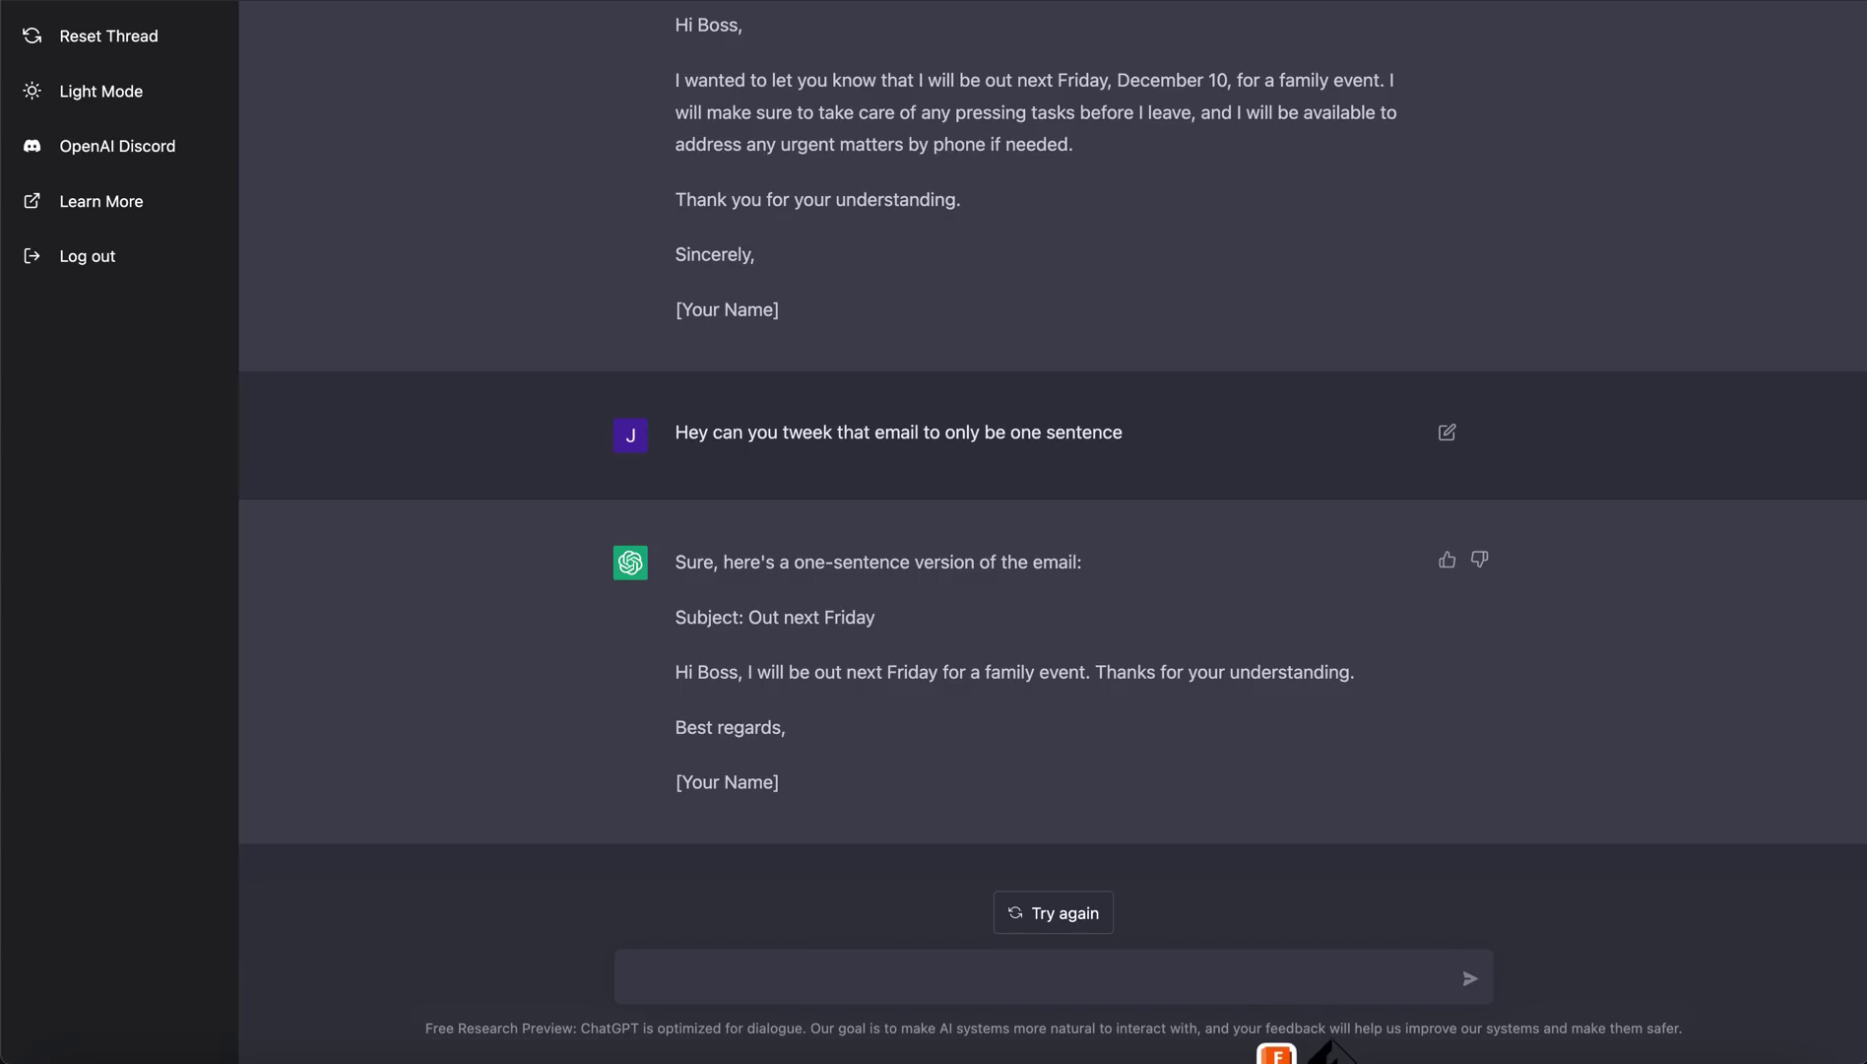
Ask how far from the left side to space three centered paintings on a 10ft wall
{"action": "type", "text": "HEy I"}
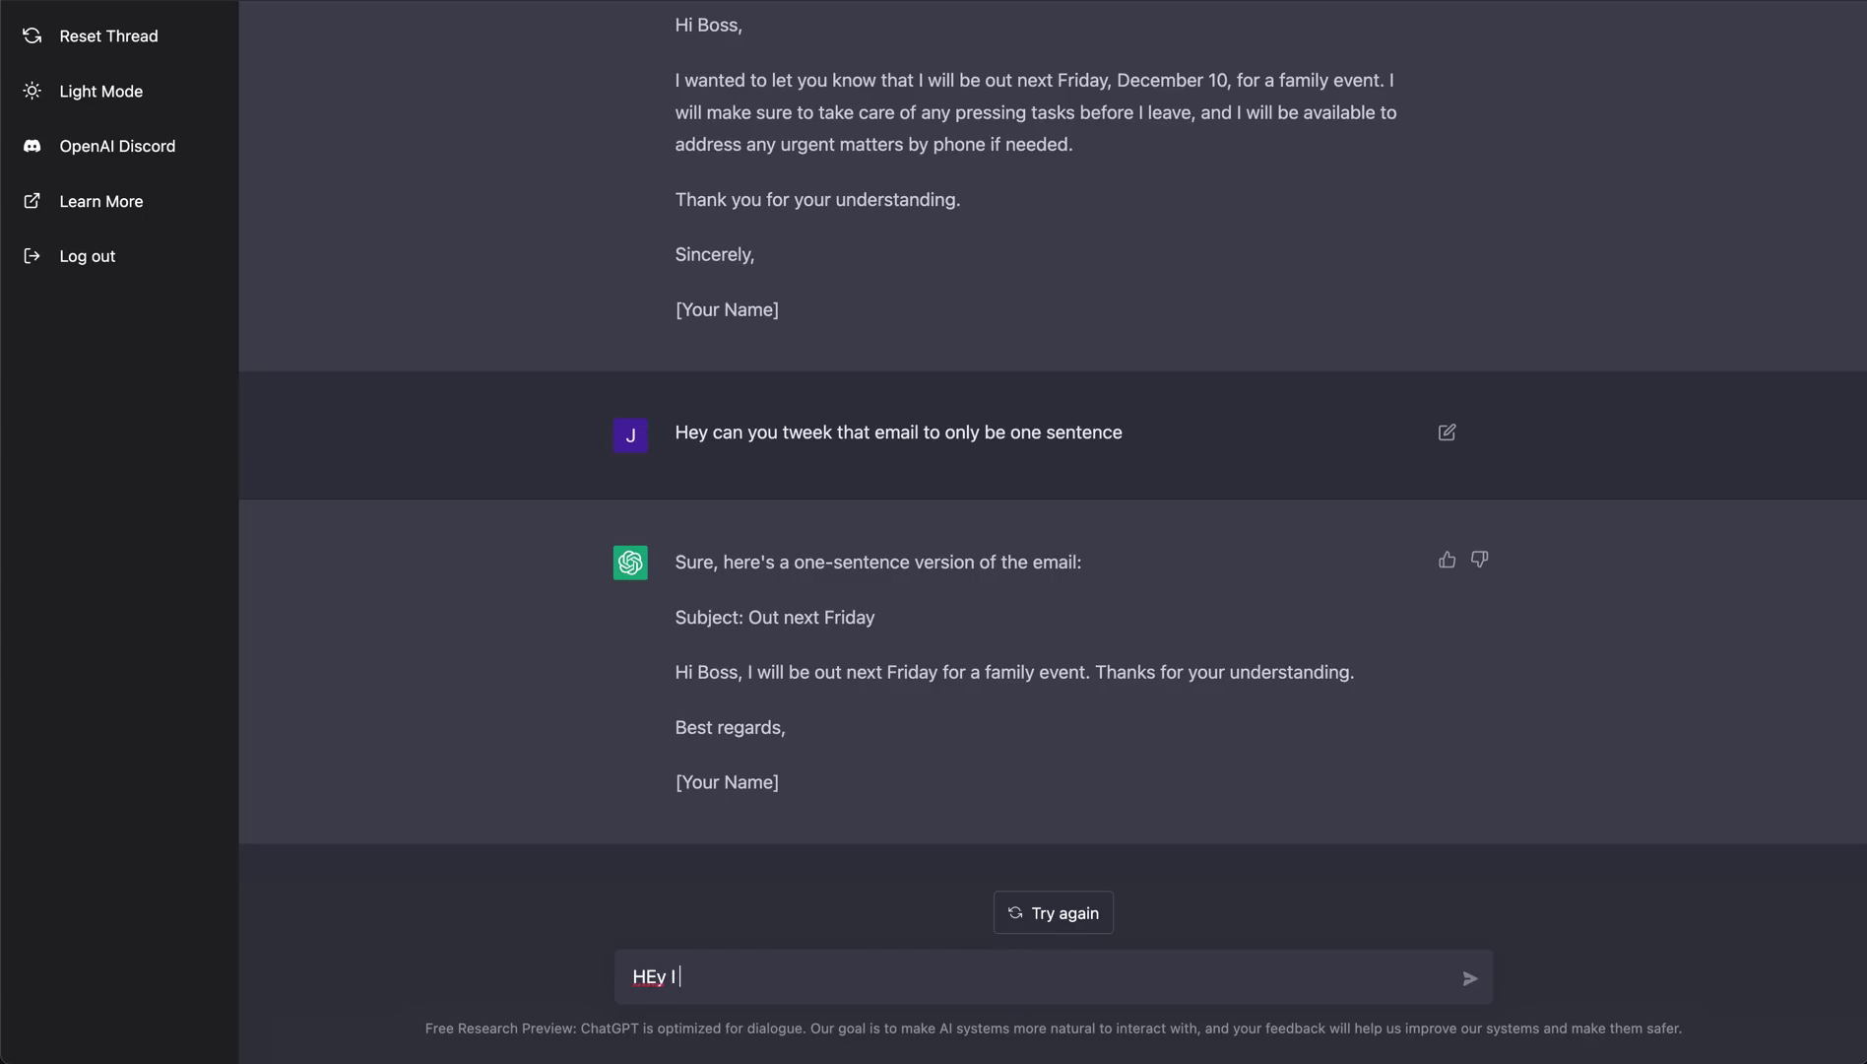
{"action": "type", "text": " want to hang three pa"}
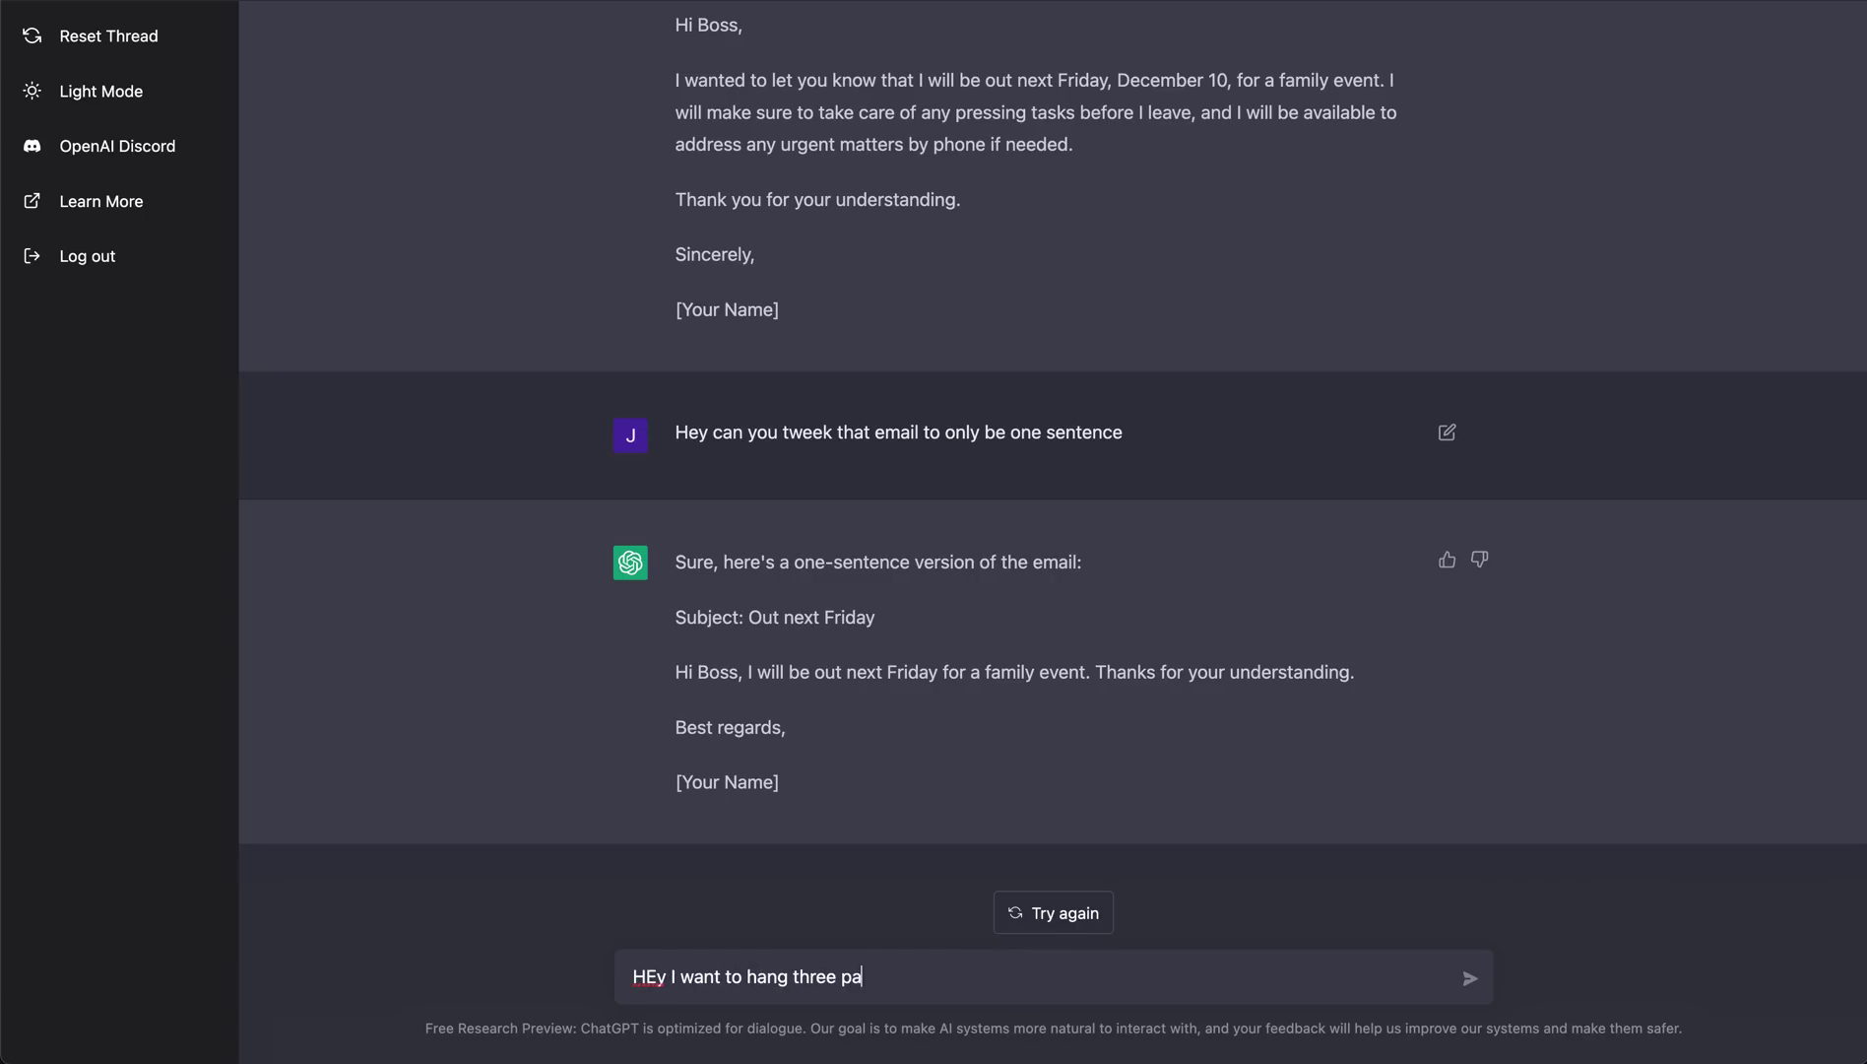
{"action": "type", "text": "intings on my 10ft wal"}
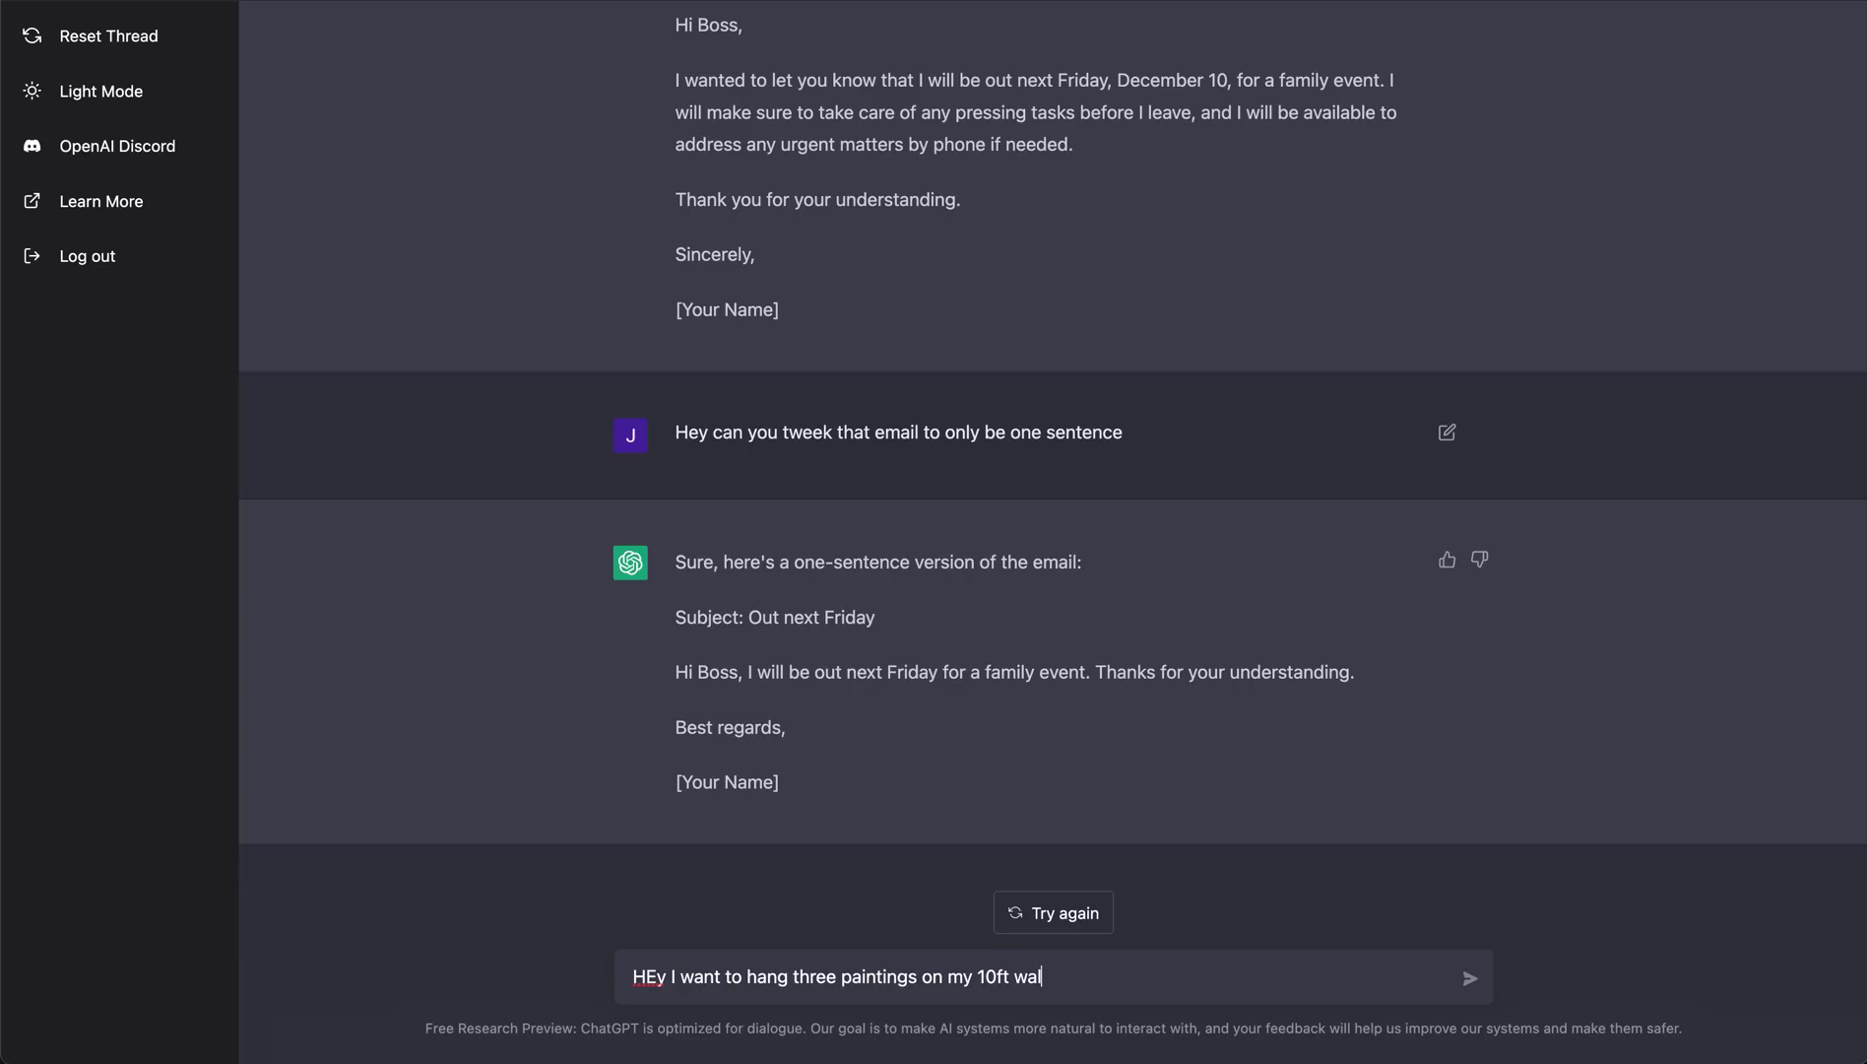
{"action": "type", "text": "l. I want those paintings to "}
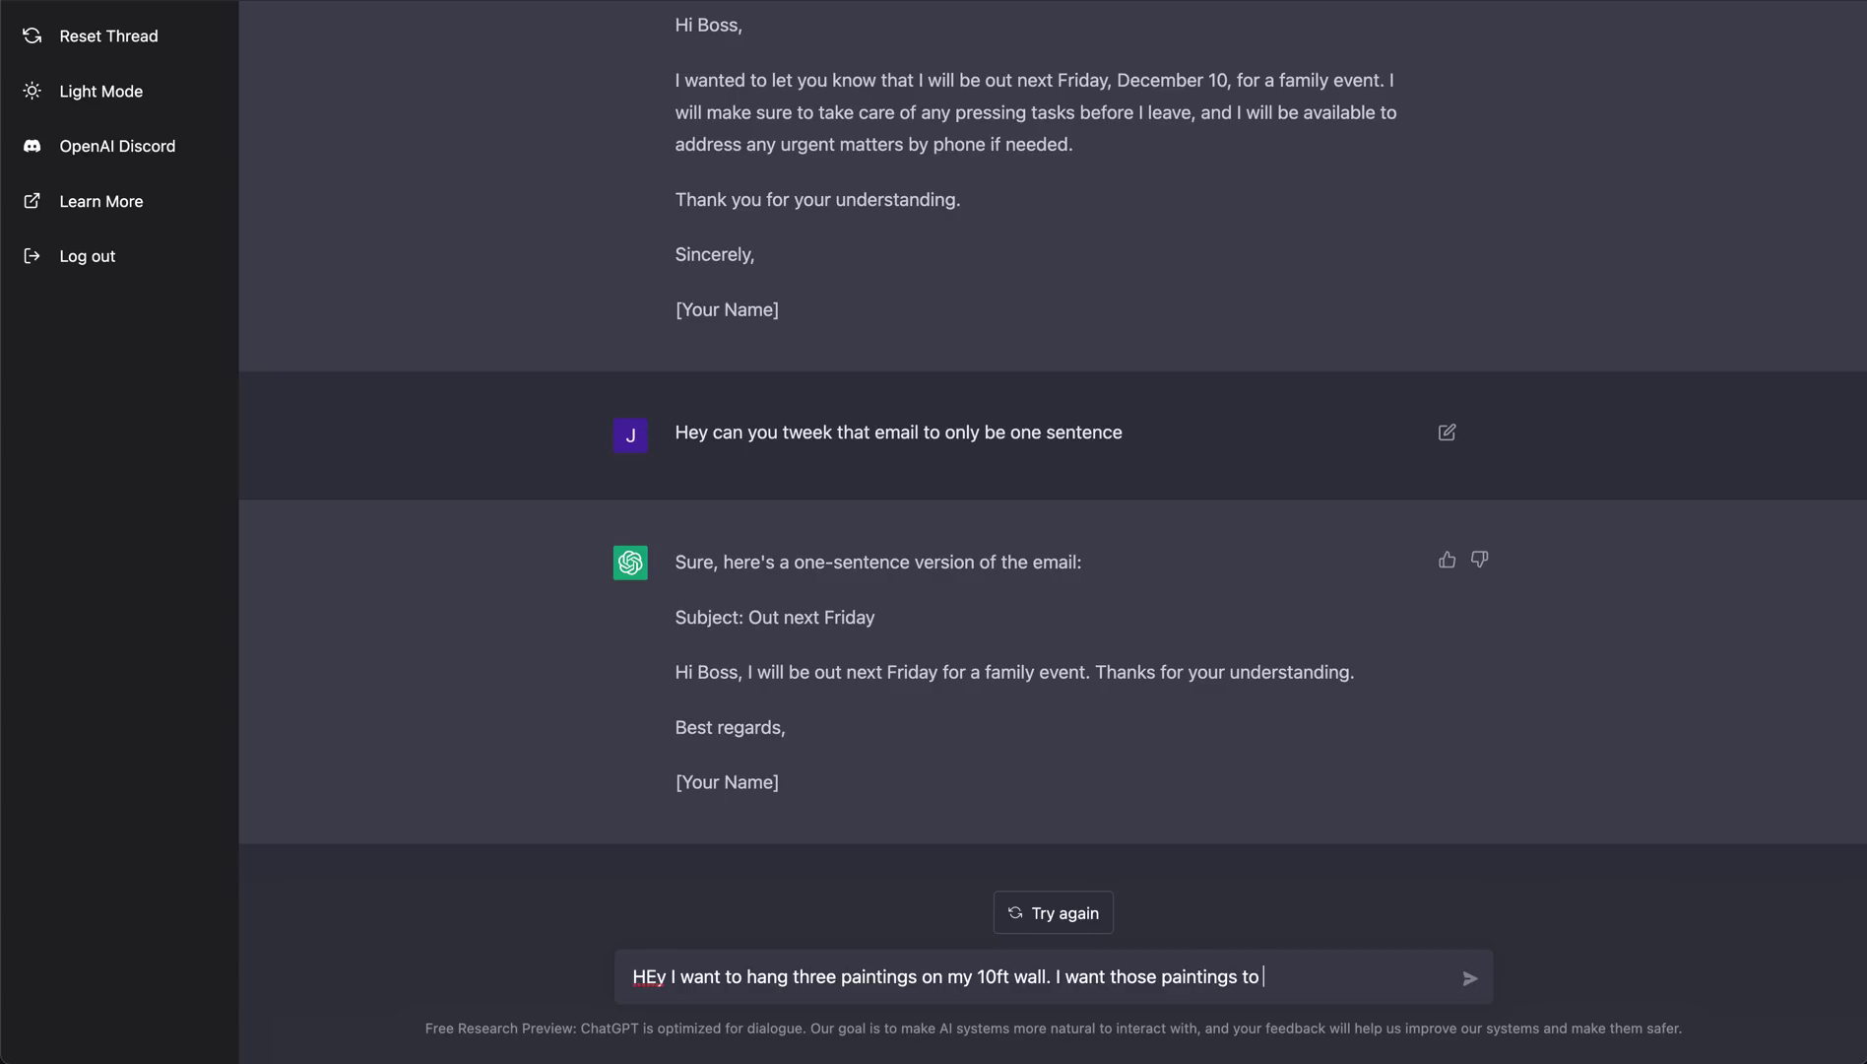
{"action": "type", "text": "be centered on the wall and ev"}
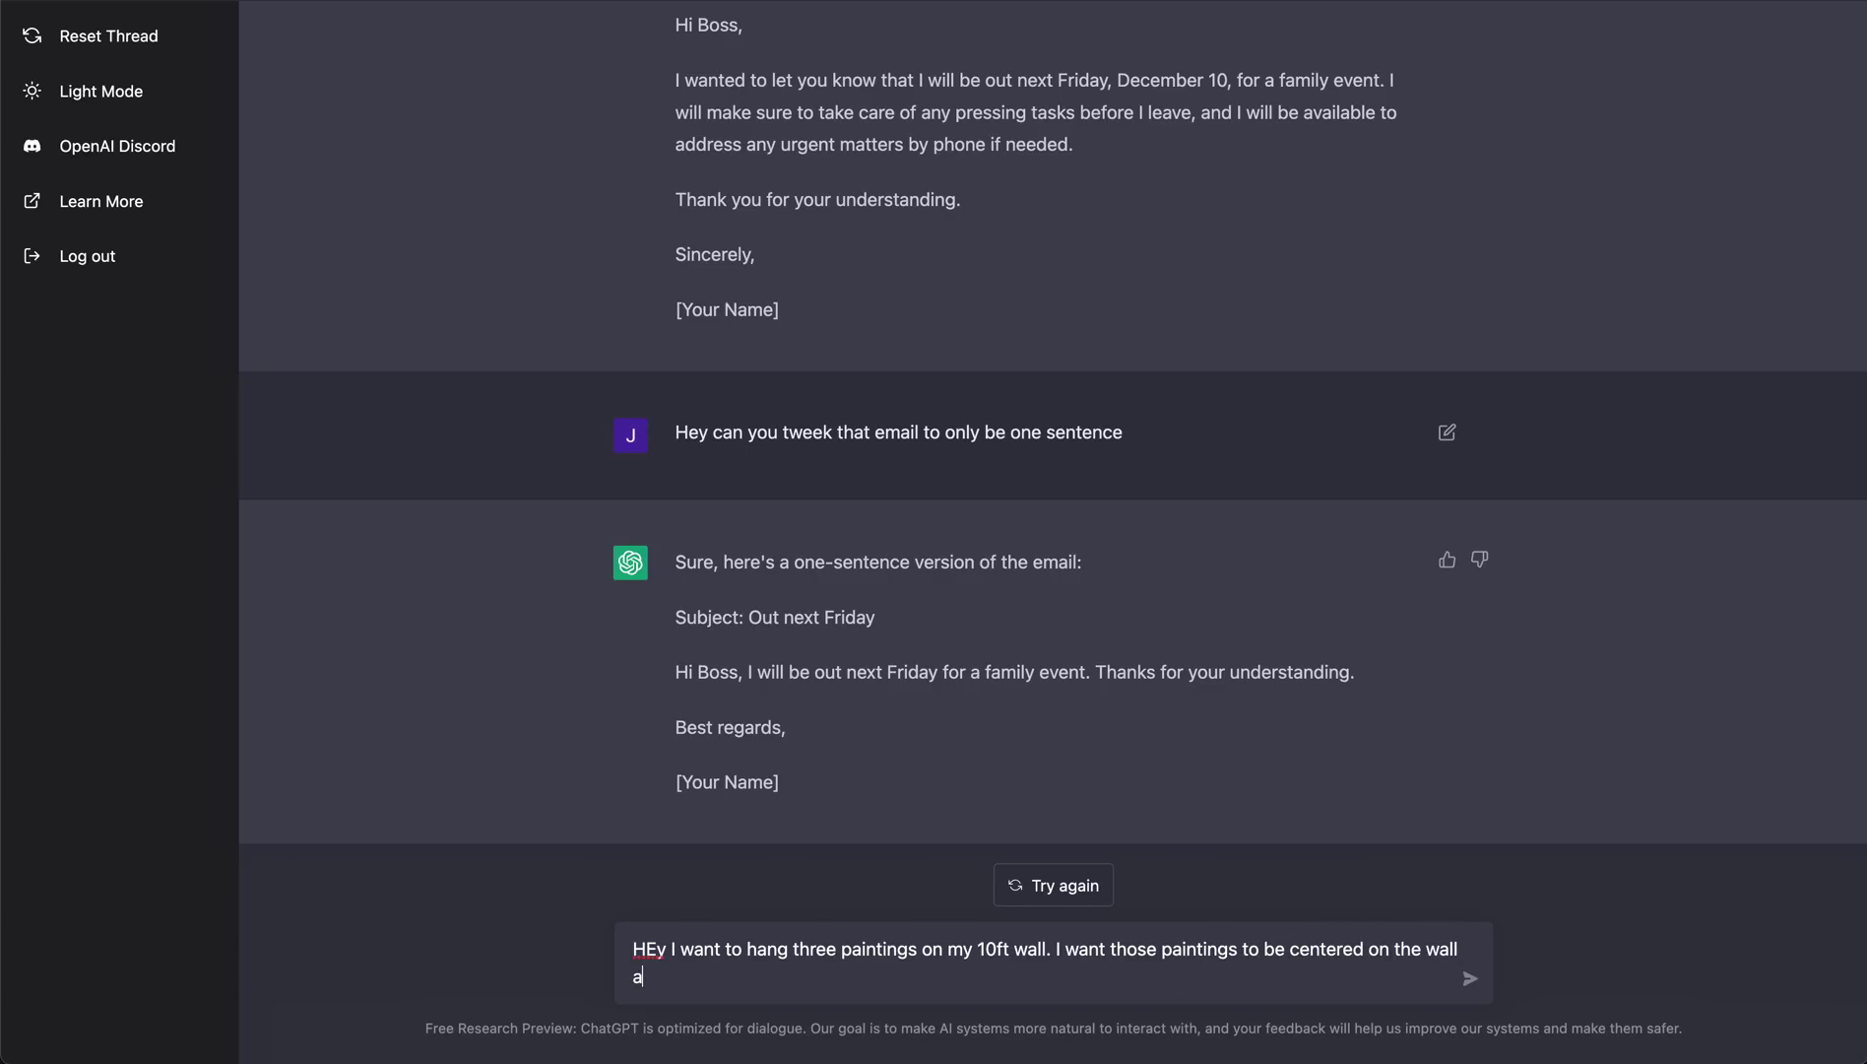
{"action": "type", "text": "enly spaced apart"}
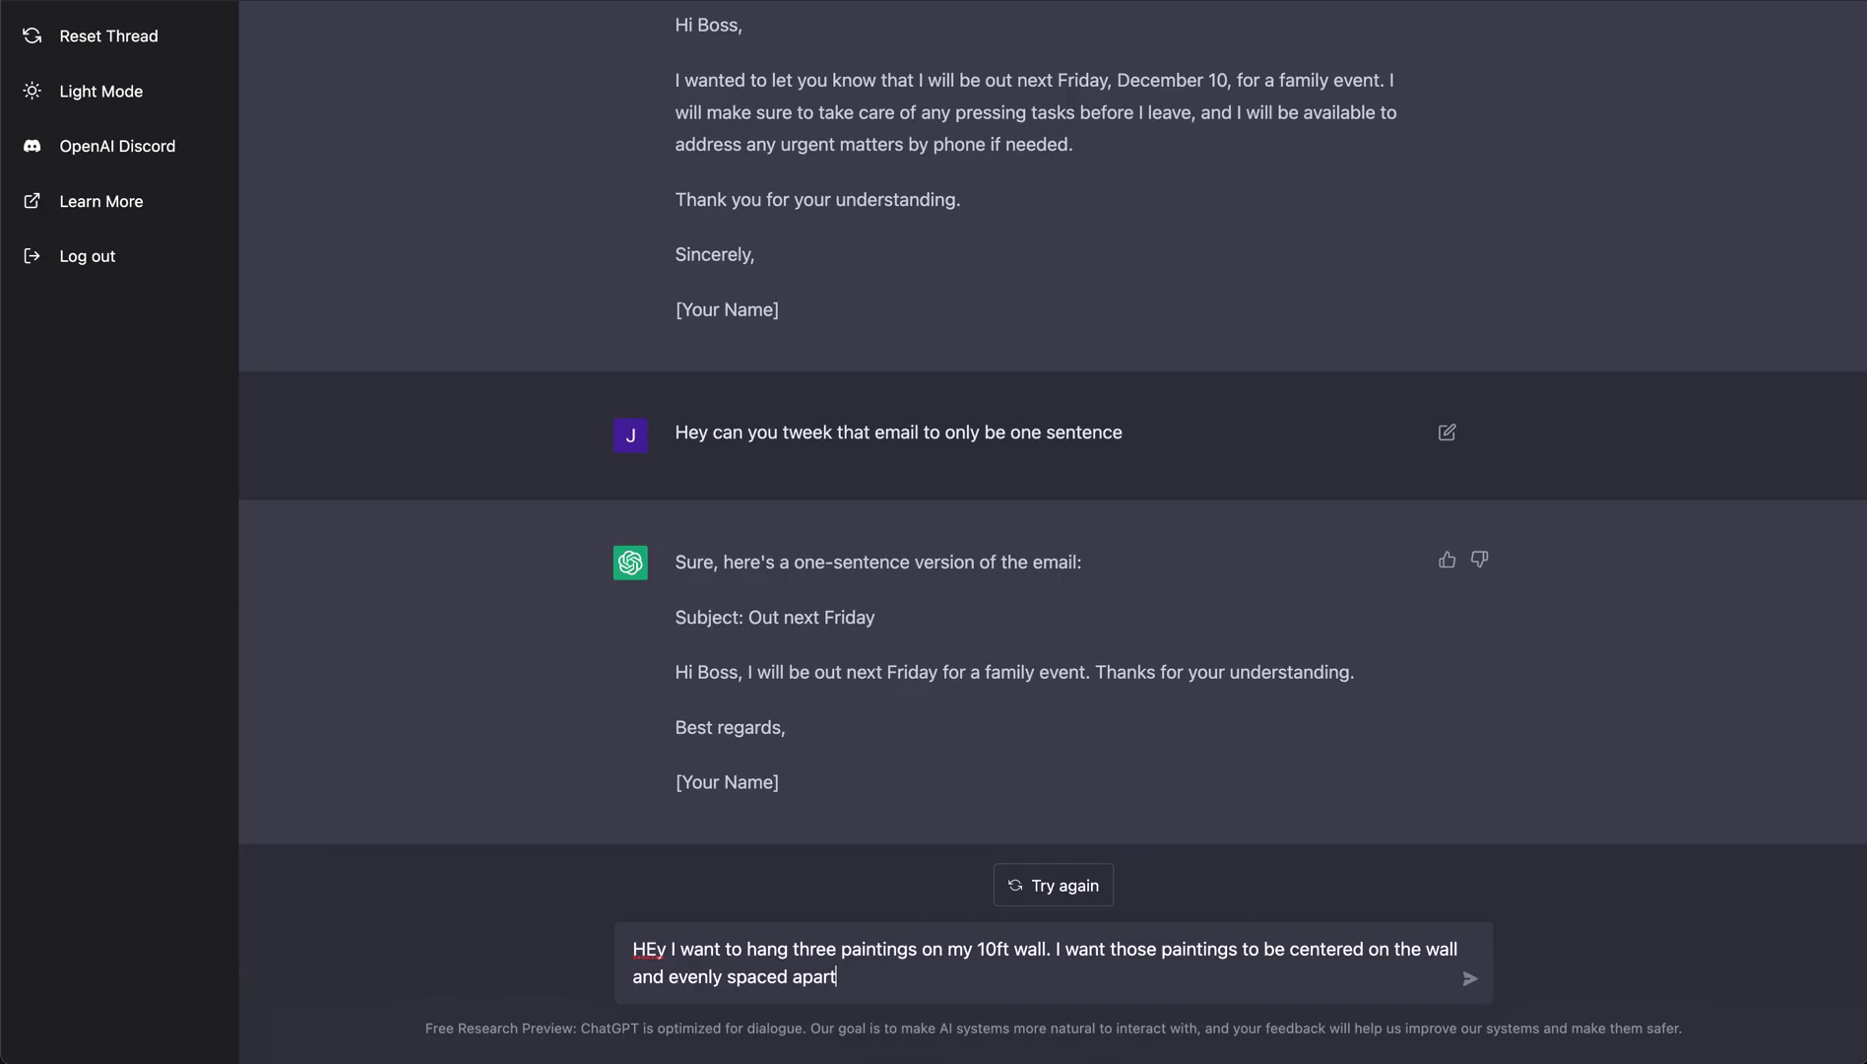
{"action": "type", "text": ". How far from the left side of the wall shou"}
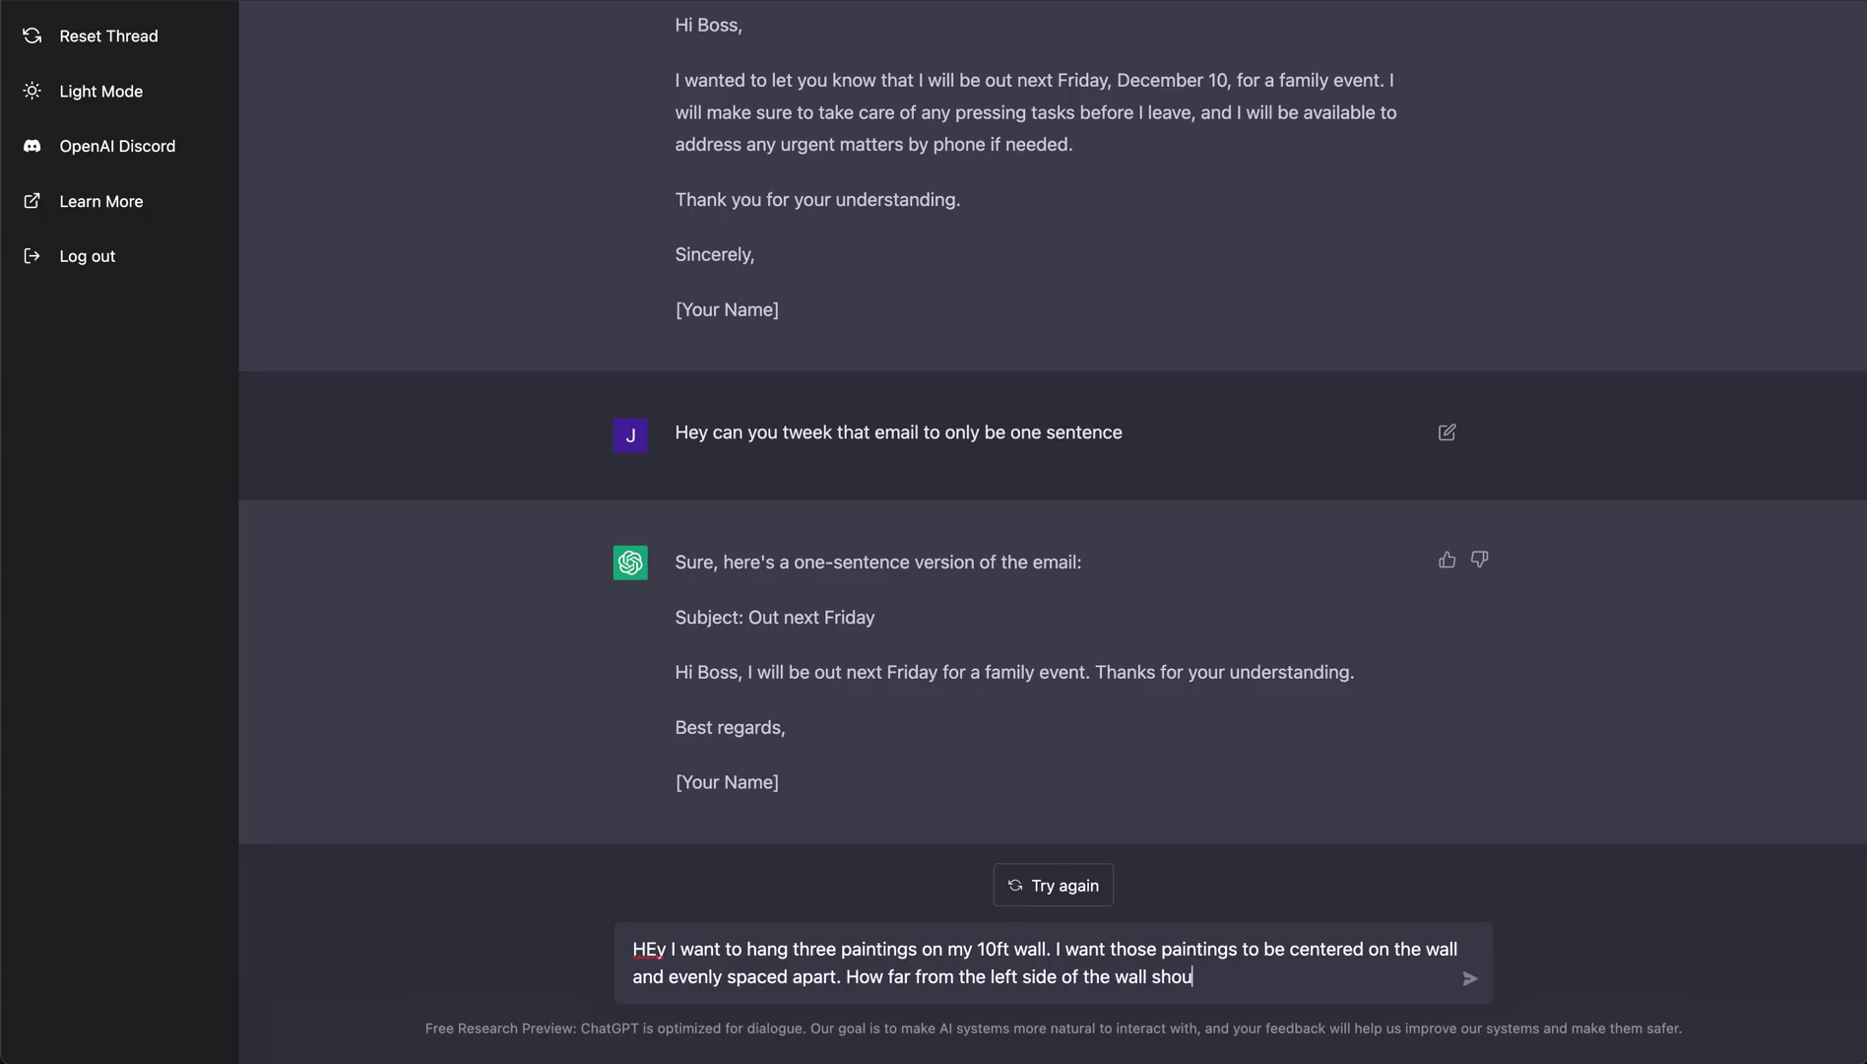
{"action": "type", "text": "ld I space these"}
{"action": "key", "text": "Return"}
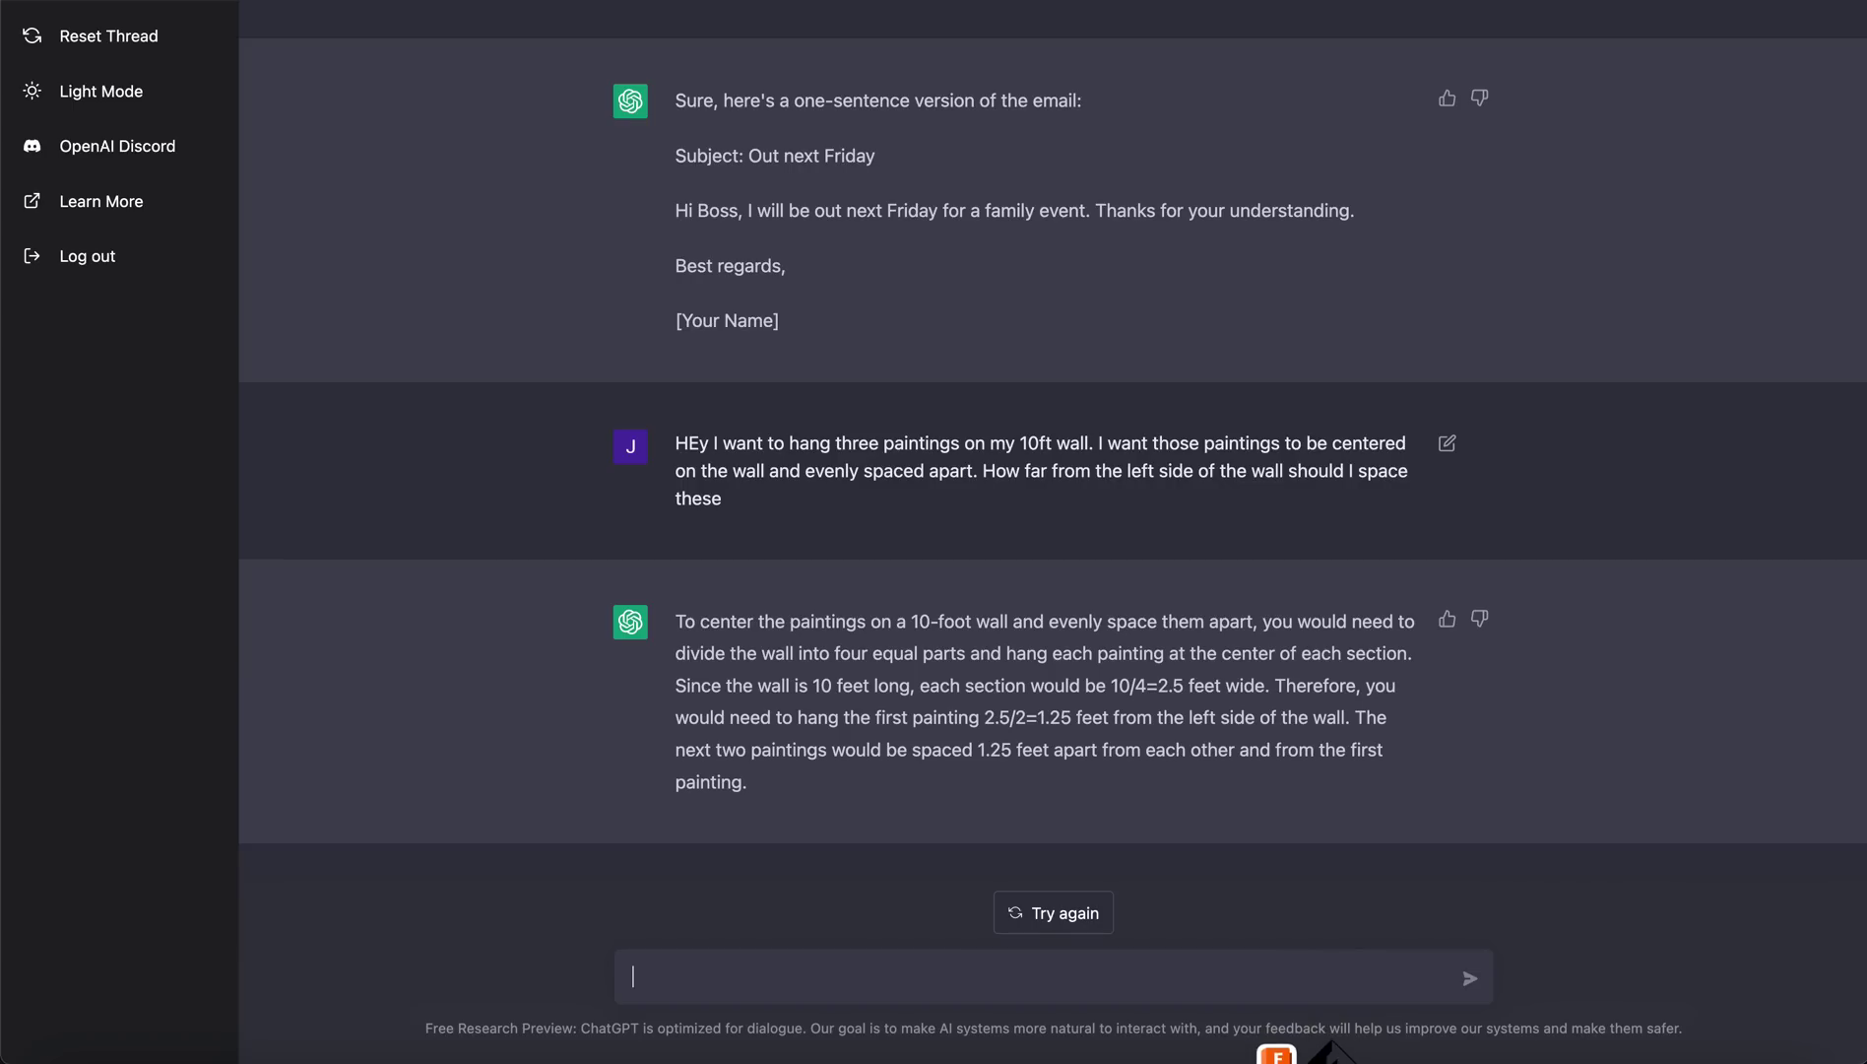
Send the correction 'Actually there are 5 paintings' to get the spacing recalculated
{"action": "type", "text": "Actually there are "}
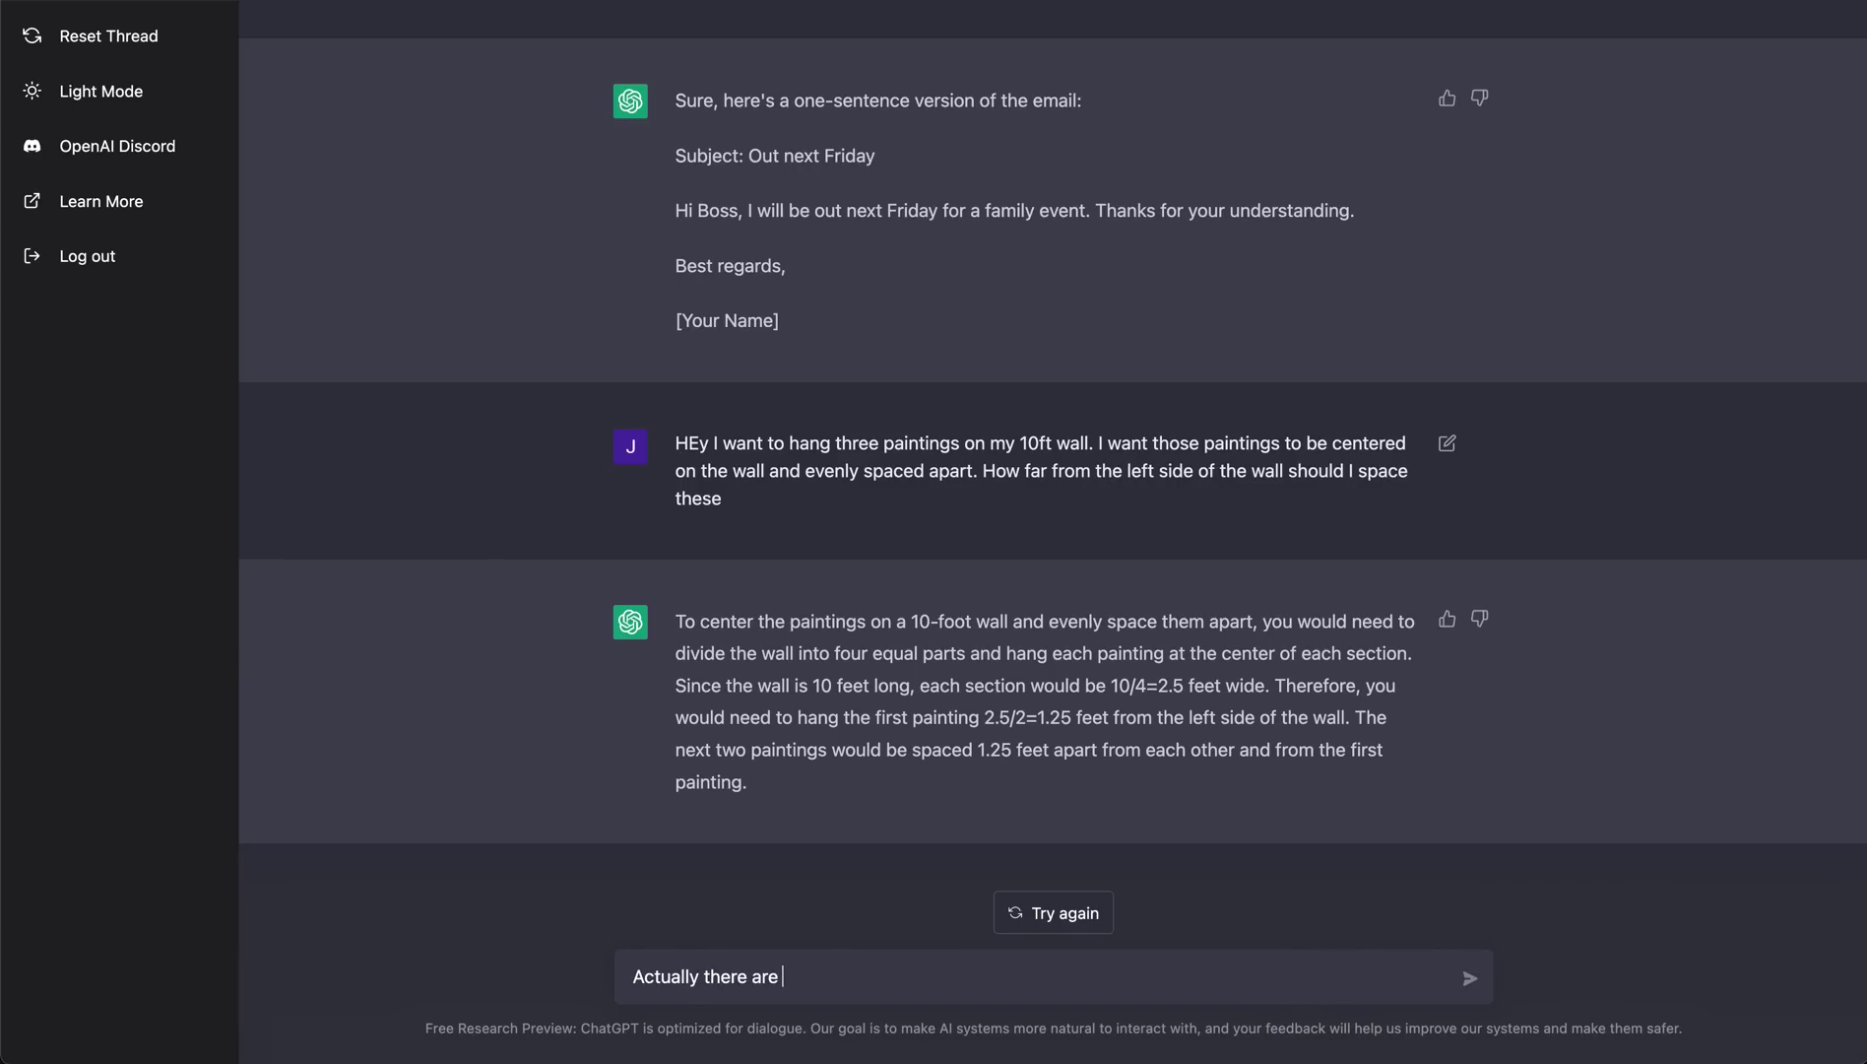
{"action": "type", "text": "5 paintings"}
{"action": "key", "text": "Return"}
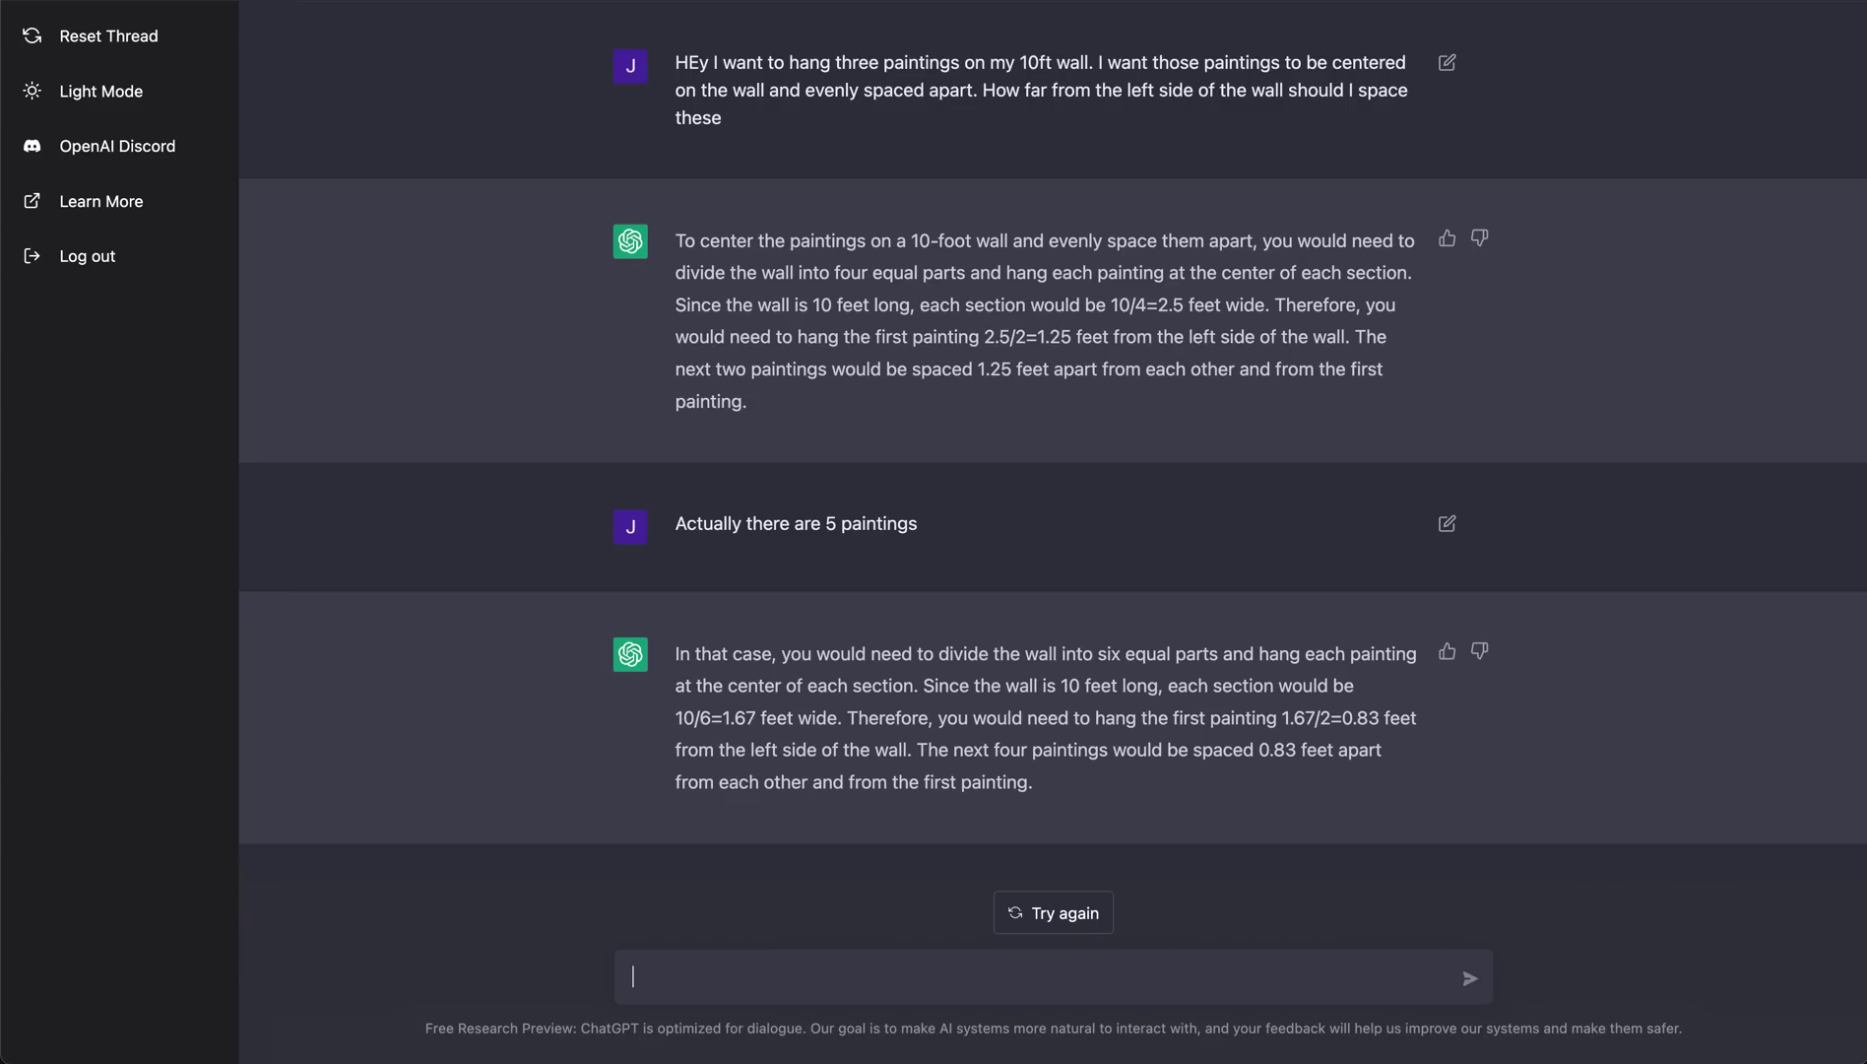
Send the prompt 'Write me a one page paper on Elon Musk'
{"action": "type", "text": "Write me a one pagepa"}
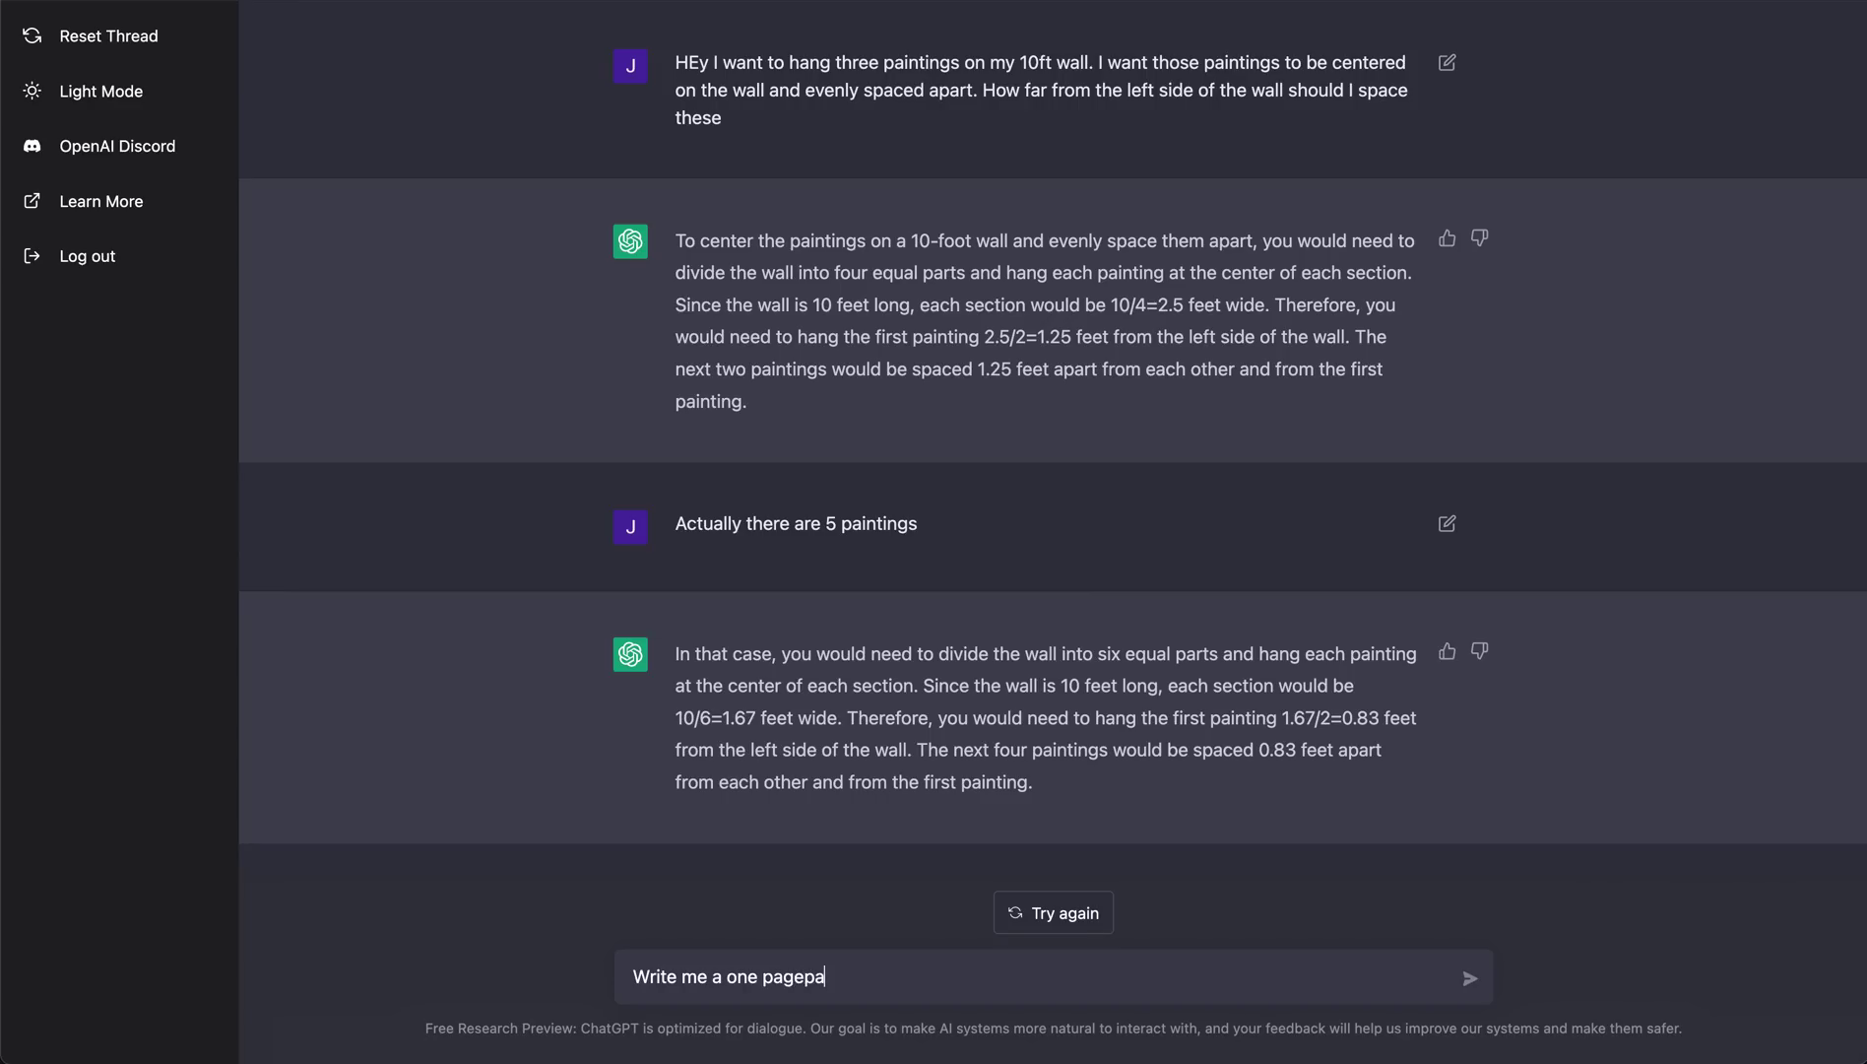
{"action": "key", "text": "BackSpace"}
{"action": "key", "text": "BackSpace"}
{"action": "type", "text": "paper on Elon Mus"}
{"action": "key", "text": "BackSpace"}
{"action": "type", "text": "sk"}
{"action": "key", "text": "Return"}
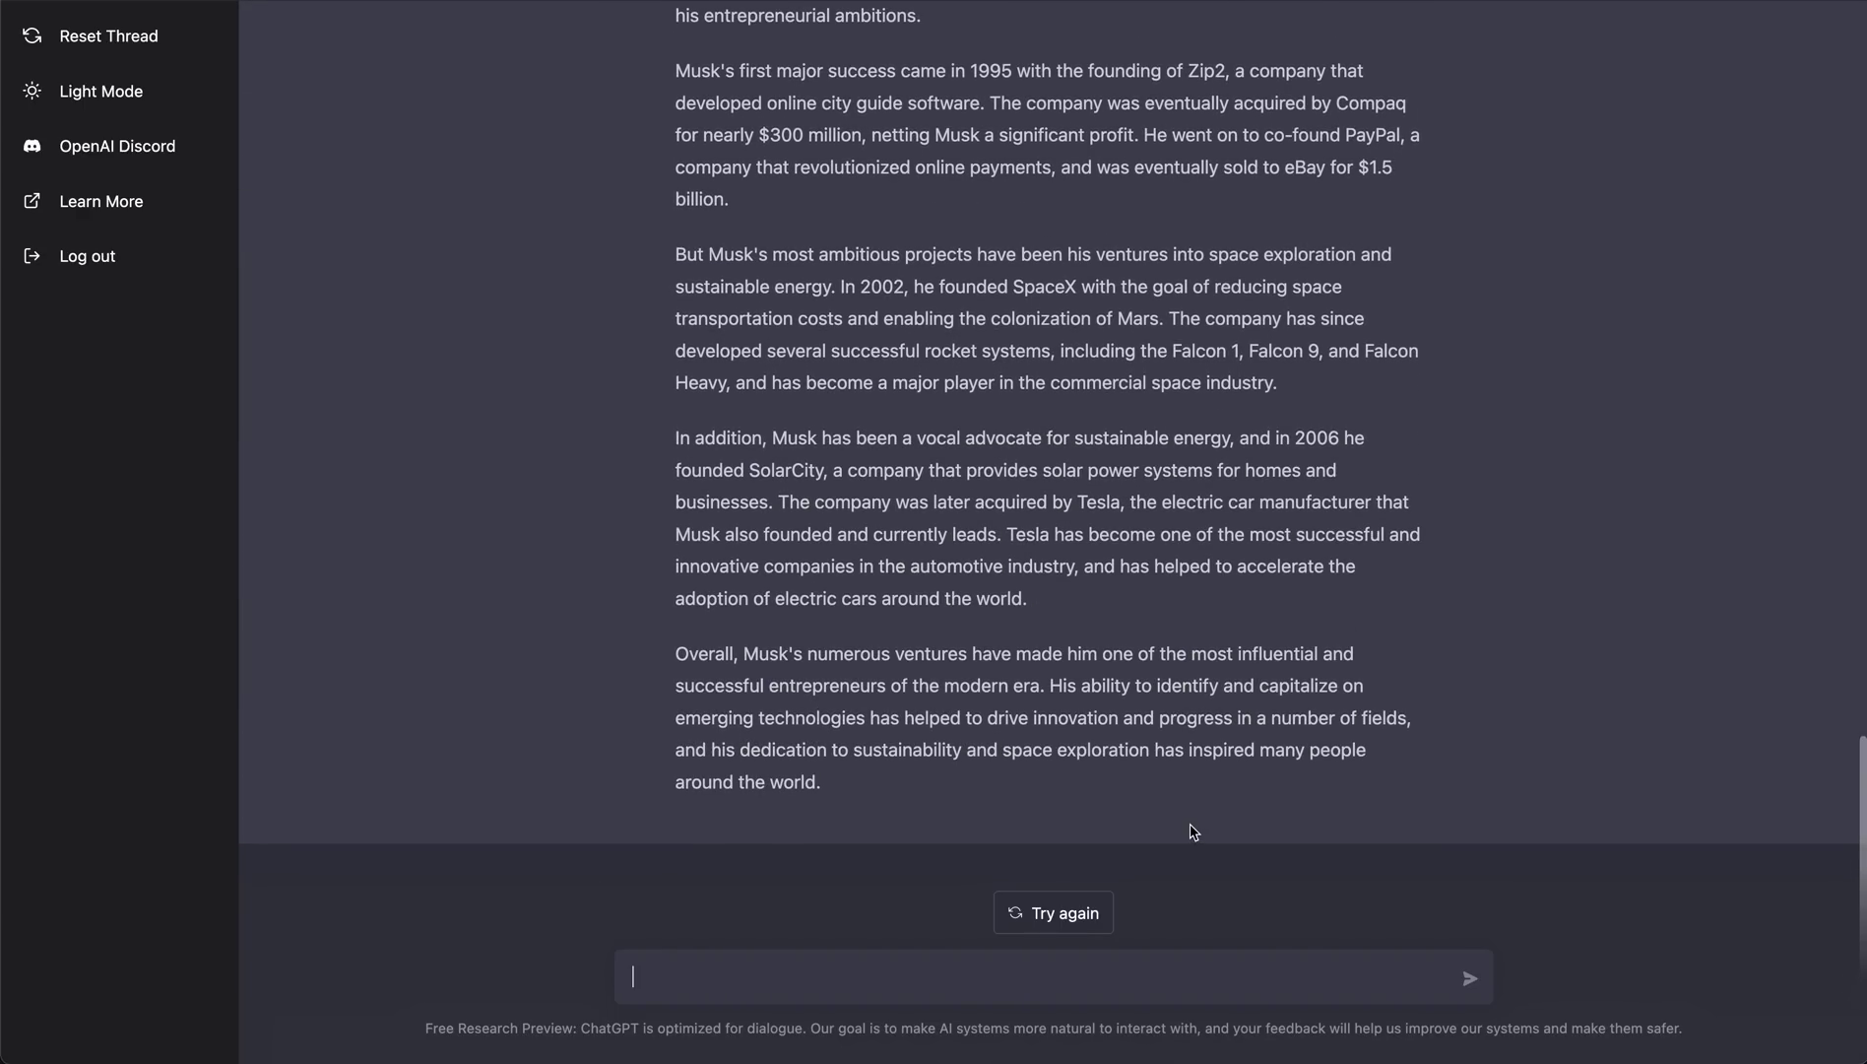
Copy 'magnate' from the Musk paper and ask ChatGPT 'what is this word' with it pasted
{"action": "scroll", "coordinate": [1194, 832], "scroll_direction": "up", "scroll_amount": 5}
{"action": "scroll", "coordinate": [1194, 833], "scroll_direction": "down", "scroll_amount": 5}
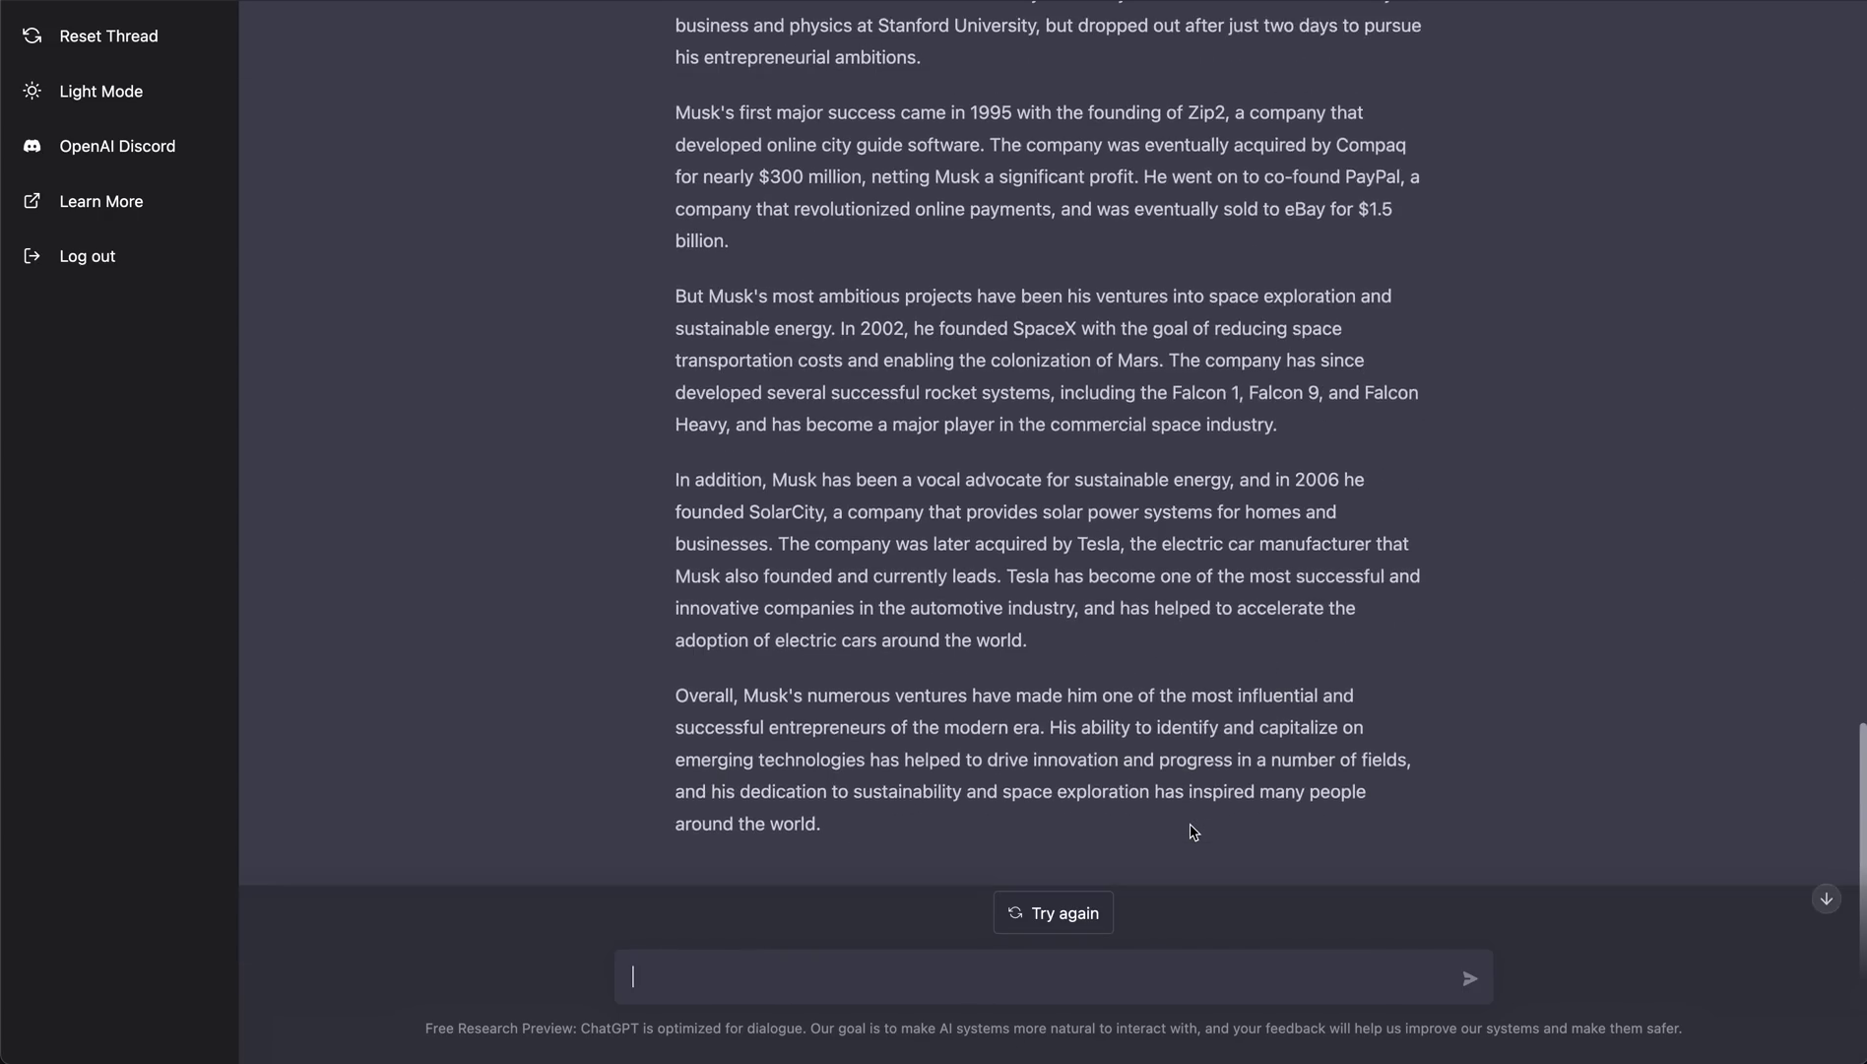
{"action": "scroll", "coordinate": [1193, 832], "scroll_direction": "up", "scroll_amount": 5}
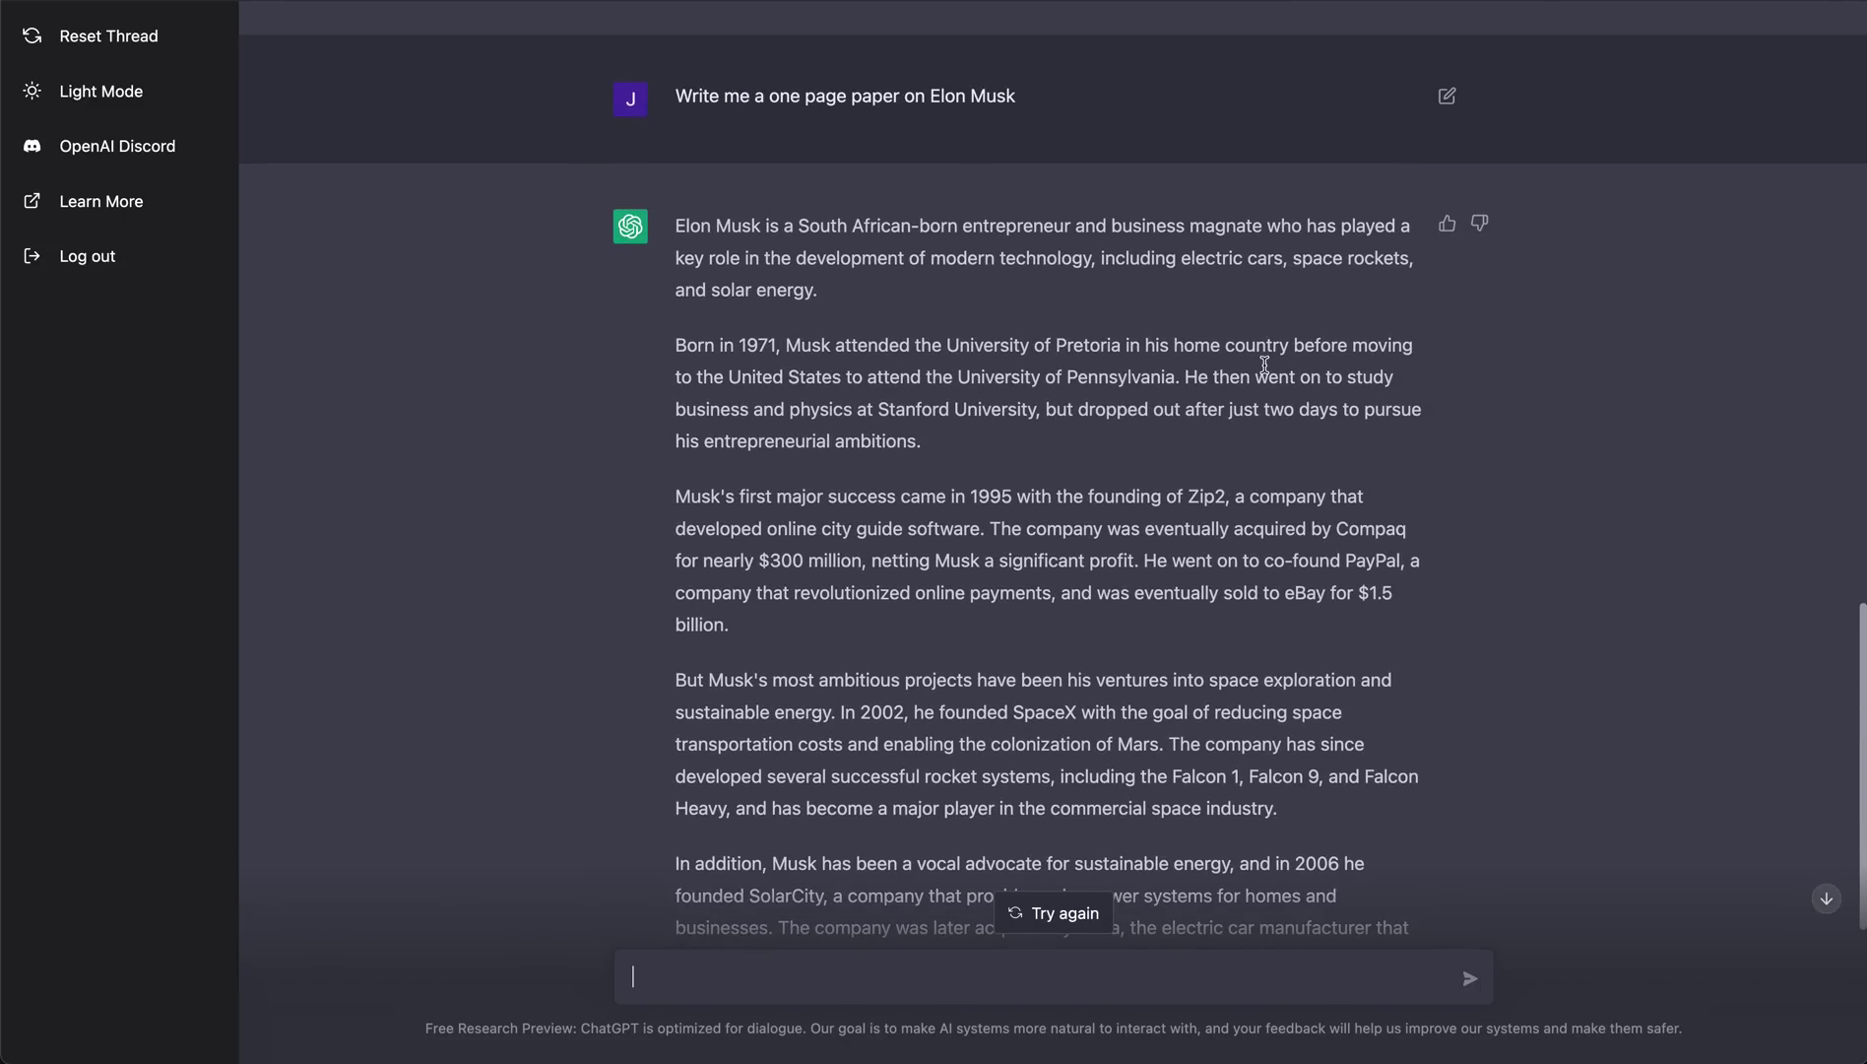
{"action": "double_click", "coordinate": [1217, 228]}
{"action": "key", "text": "super+c"}
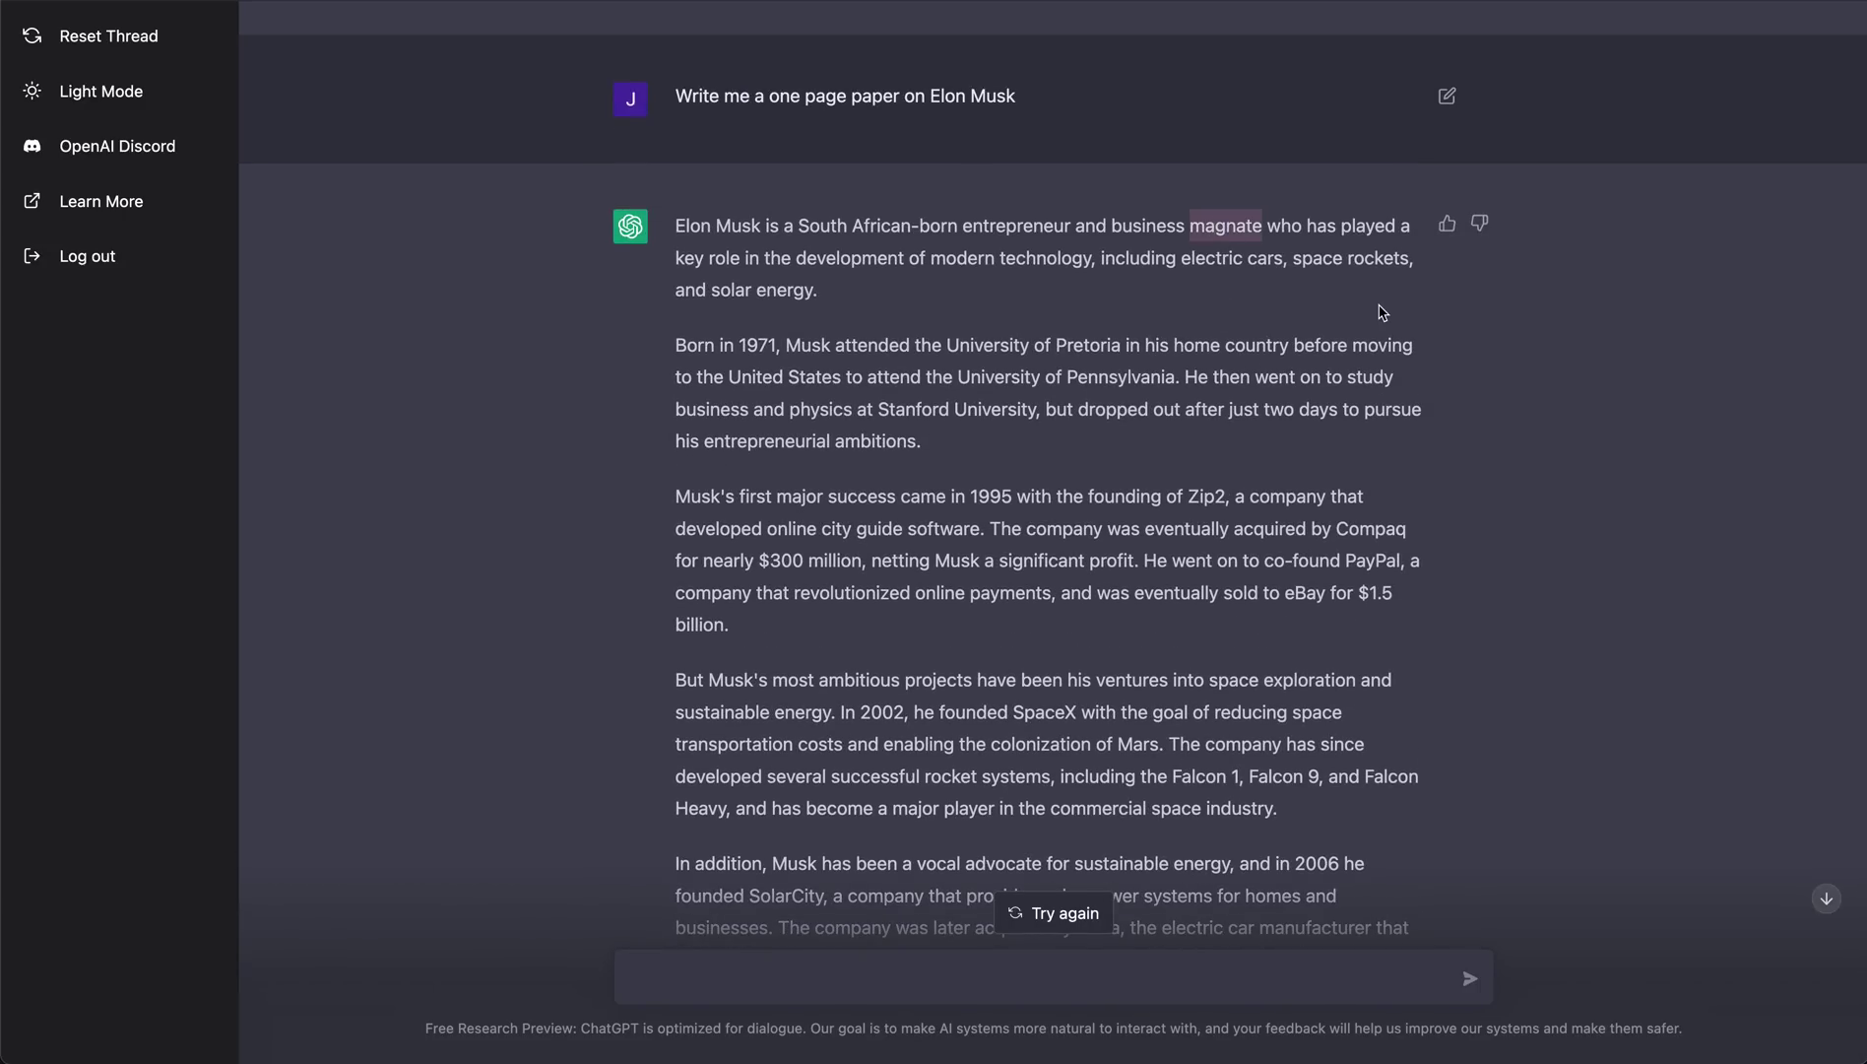
{"action": "scroll", "coordinate": [1334, 400], "scroll_direction": "down", "scroll_amount": 5}
{"action": "left_click", "coordinate": [811, 985]}
{"action": "type", "text": "what is this word"}
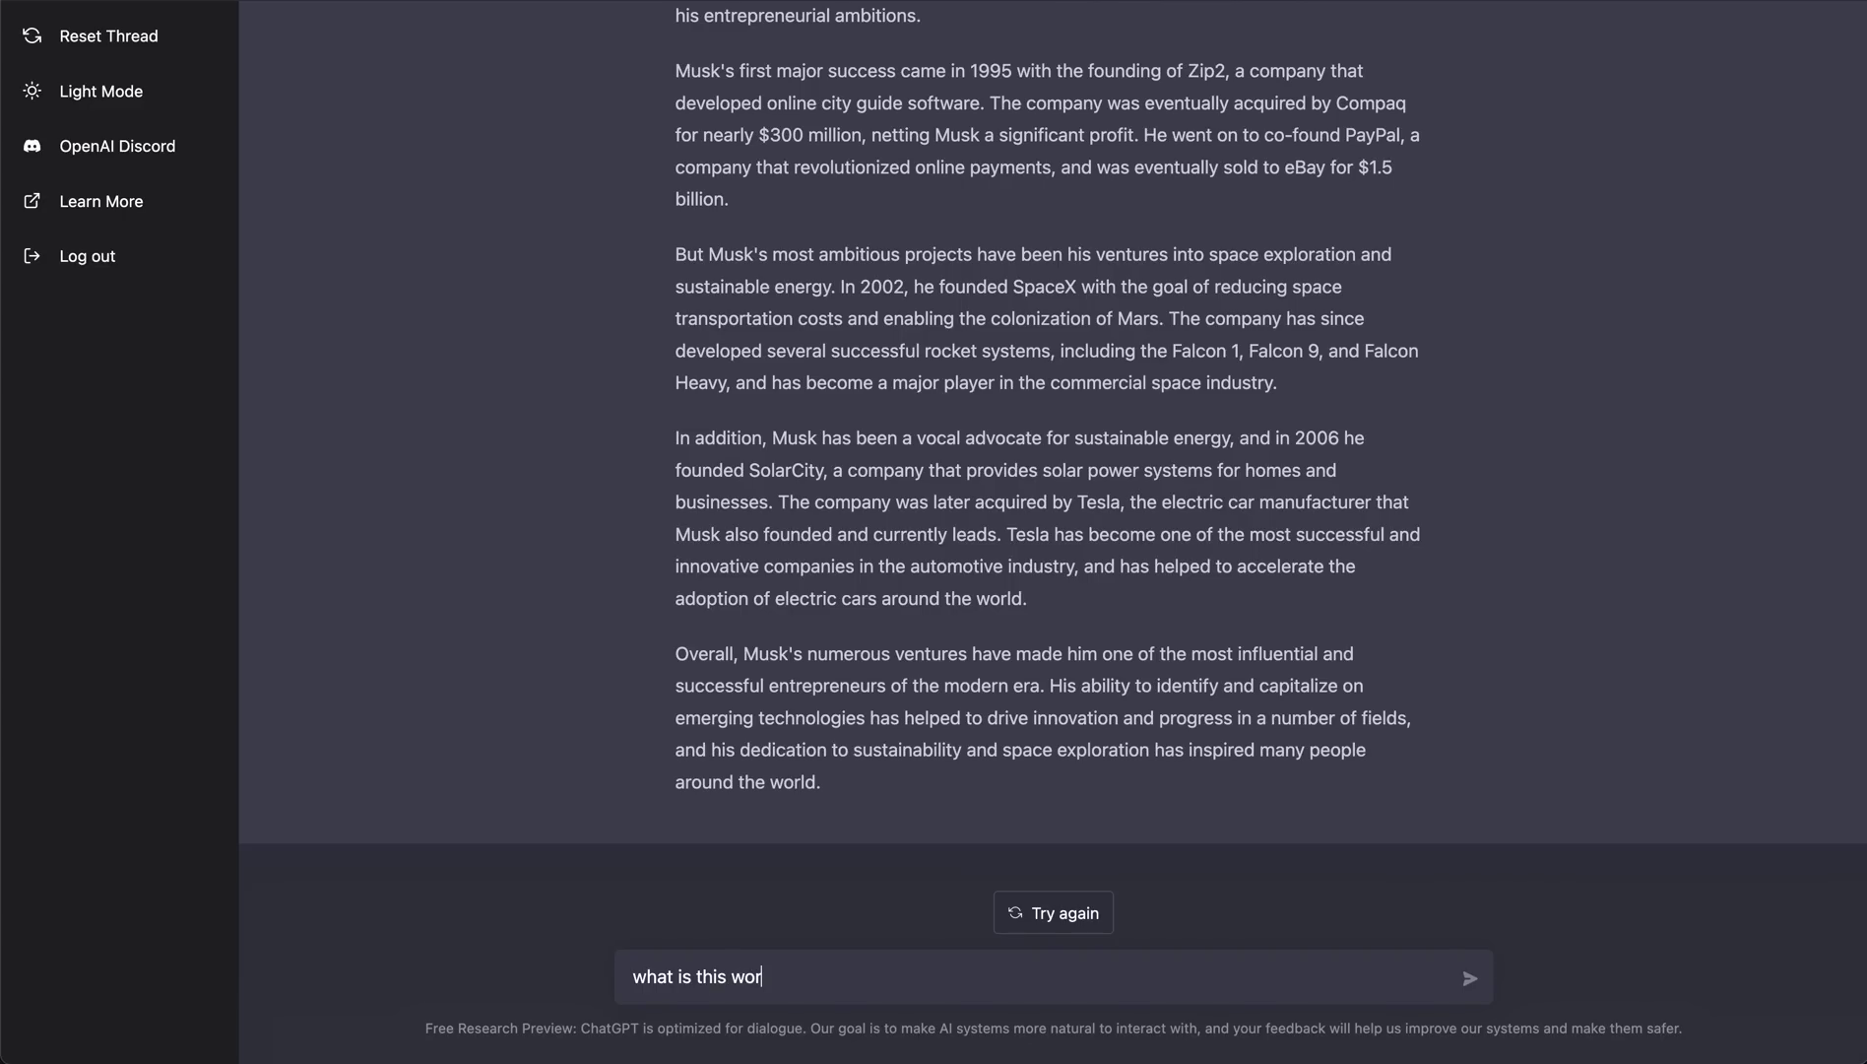
{"action": "key", "text": "super+v"}
{"action": "key", "text": "Return"}
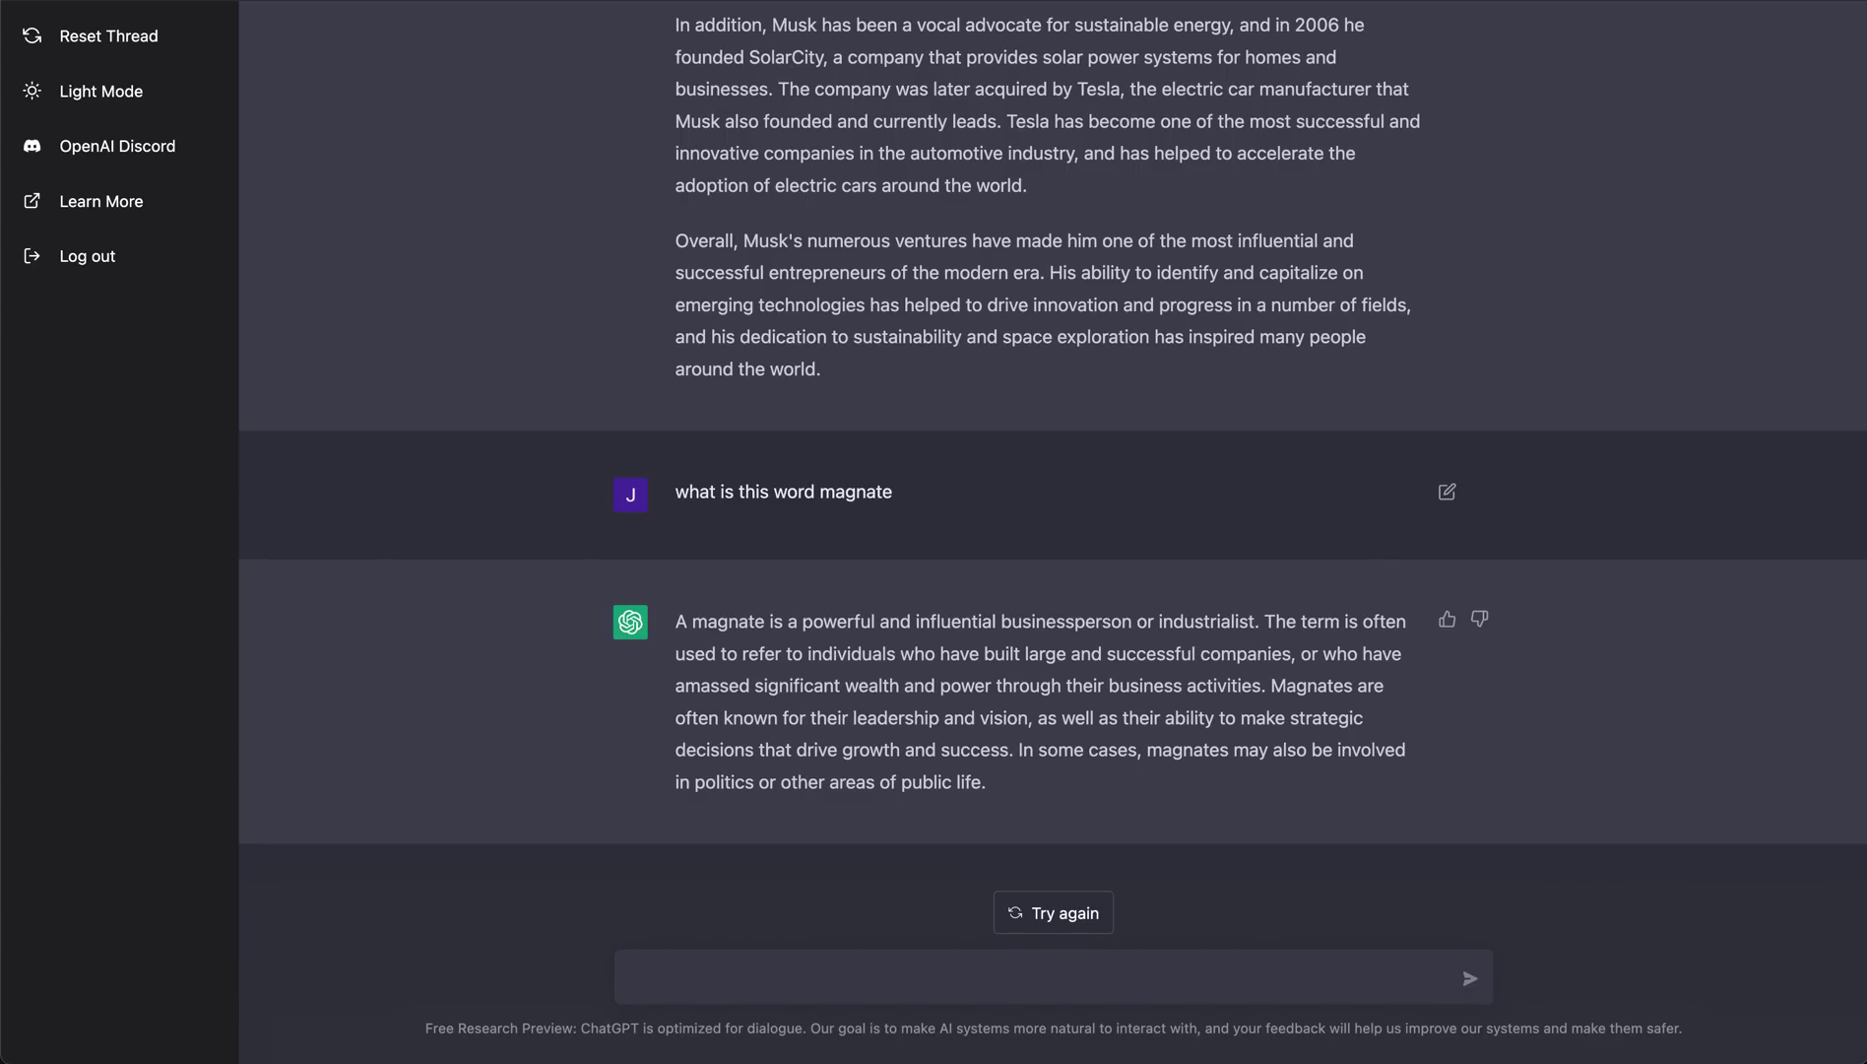
Send 'Actually can you make that a two page paper' to expand the Musk paper
{"action": "type", "text": "Actually can you make that"}
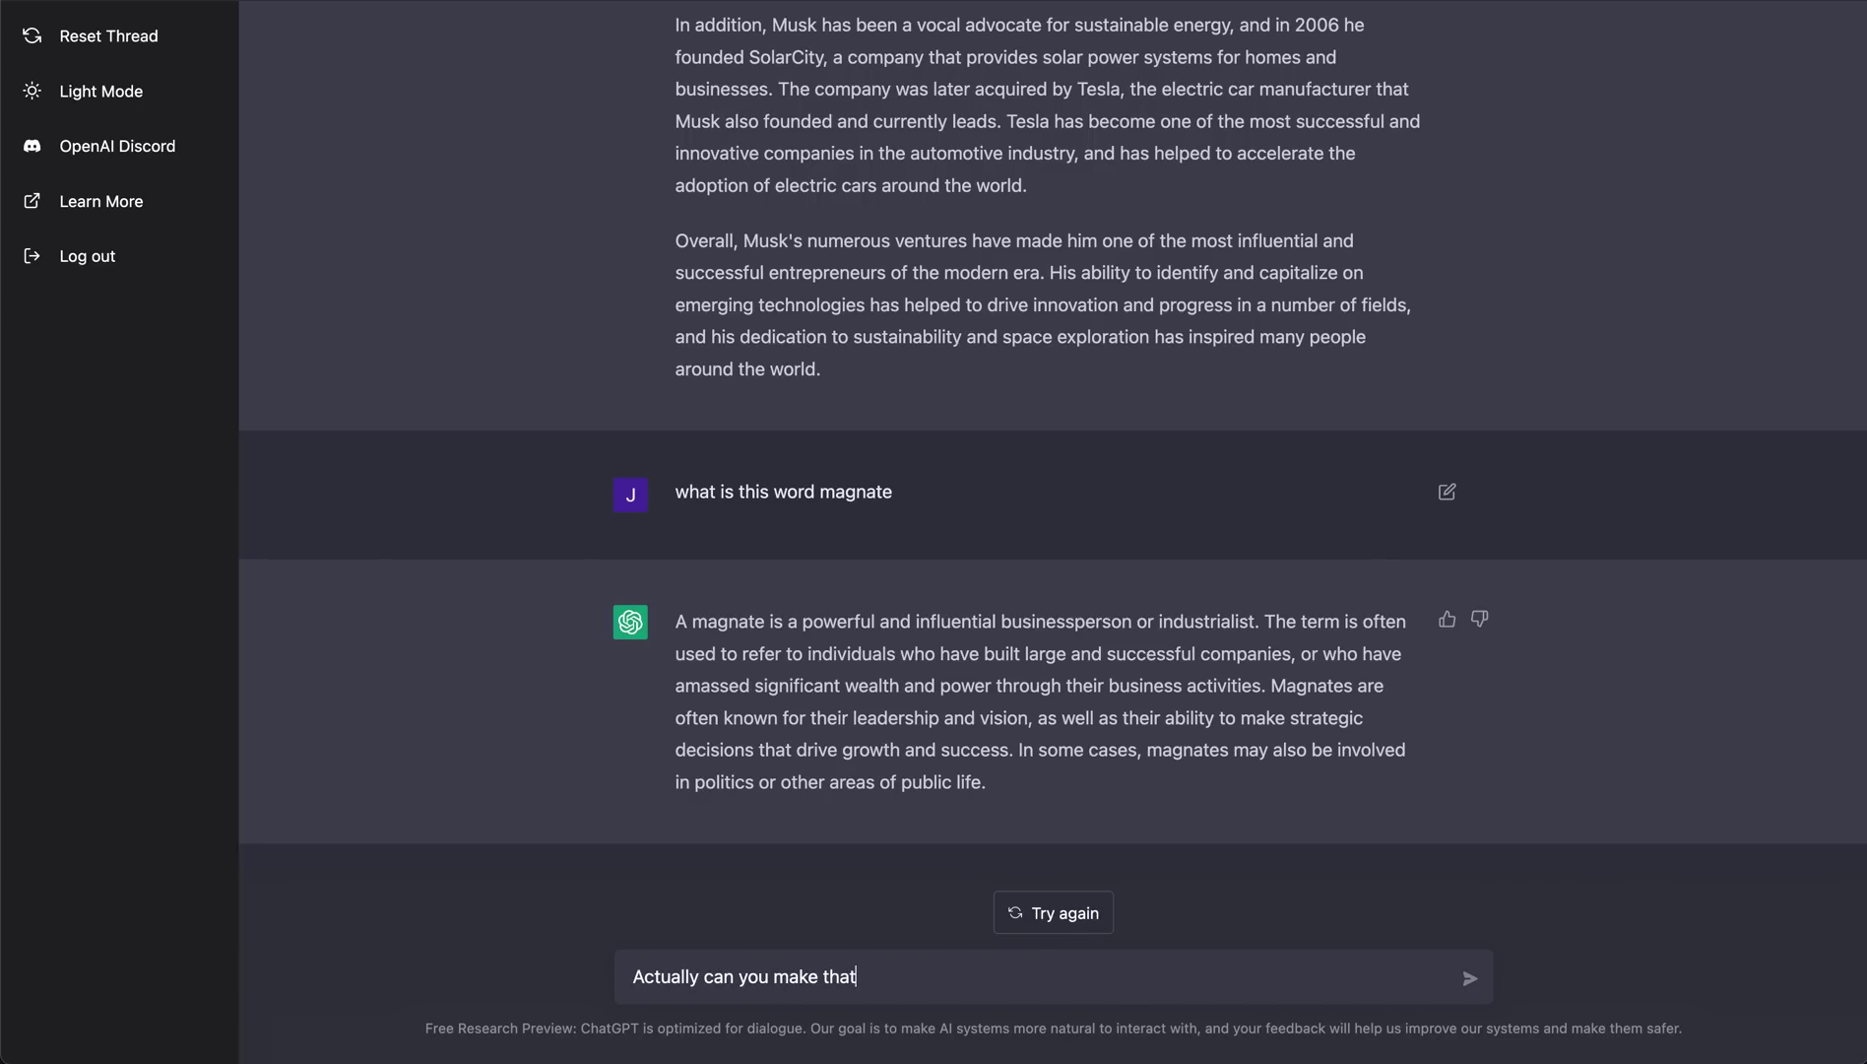
{"action": "type", "text": " a two page paper d"}
{"action": "key", "text": "BackSpace"}
{"action": "key", "text": "Return"}
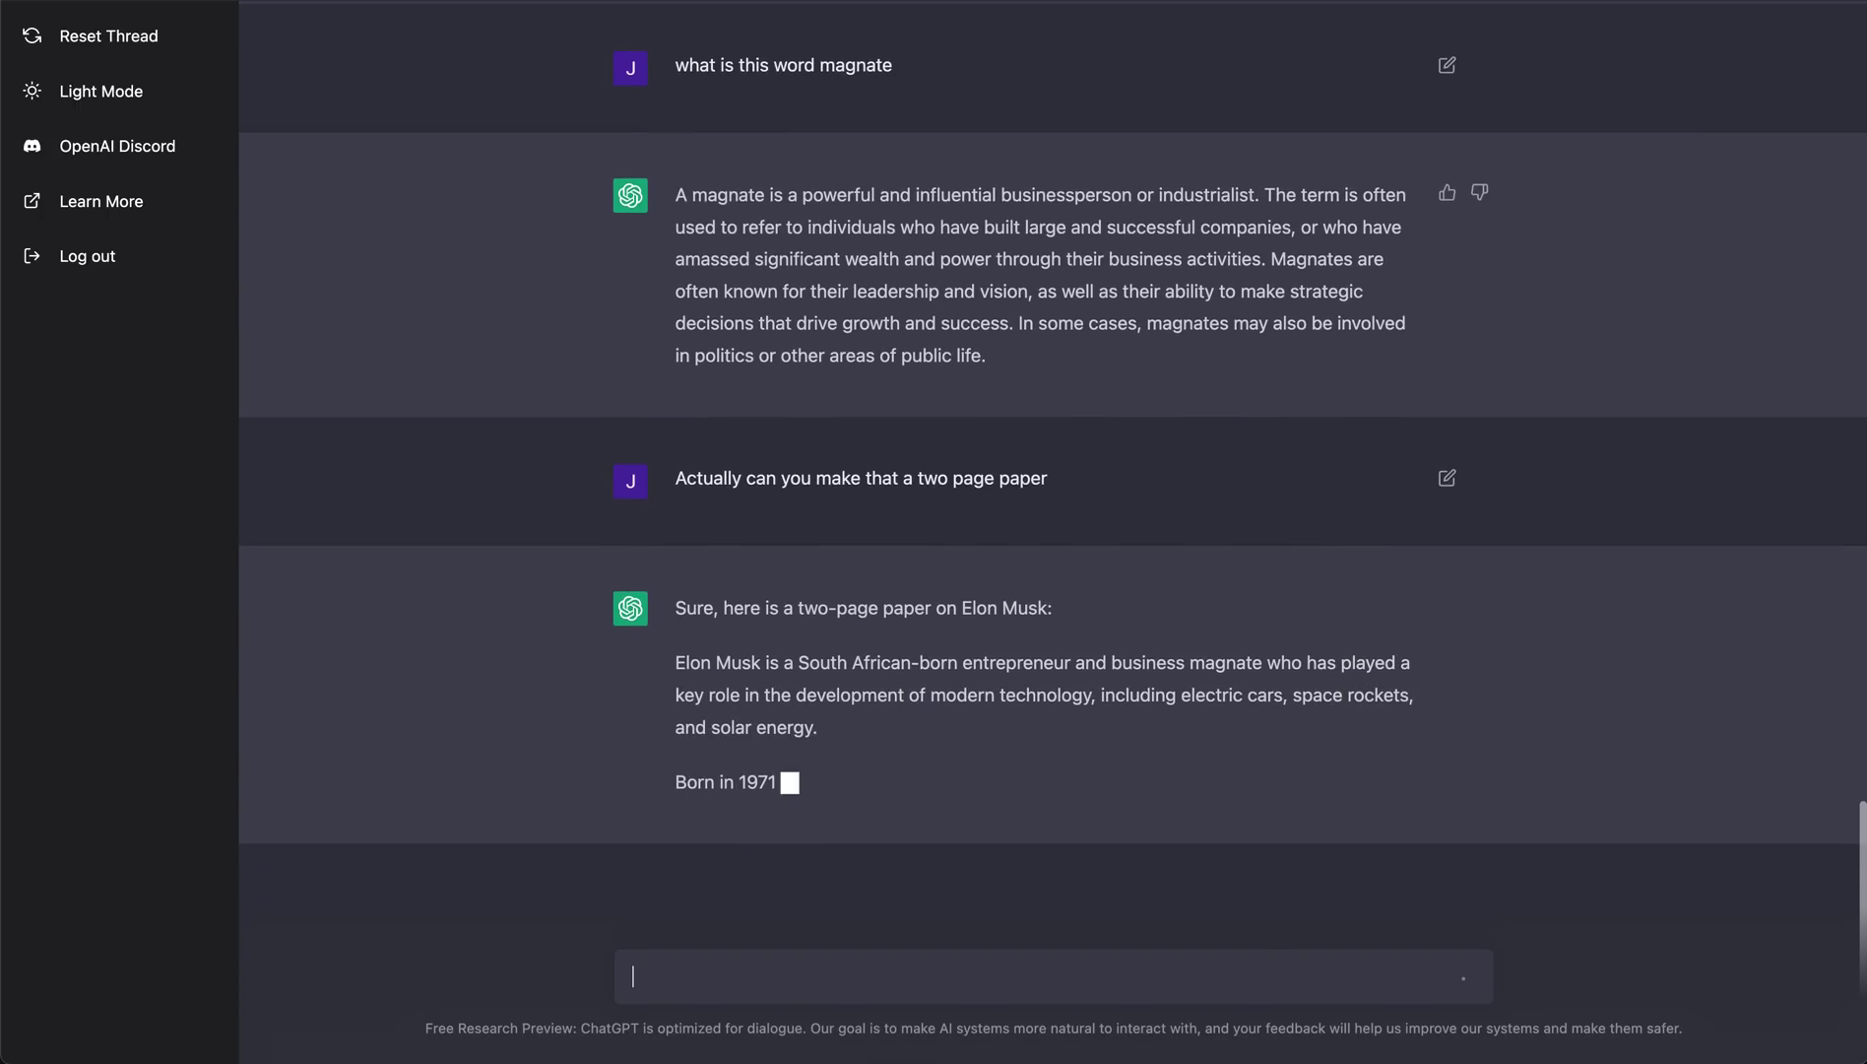